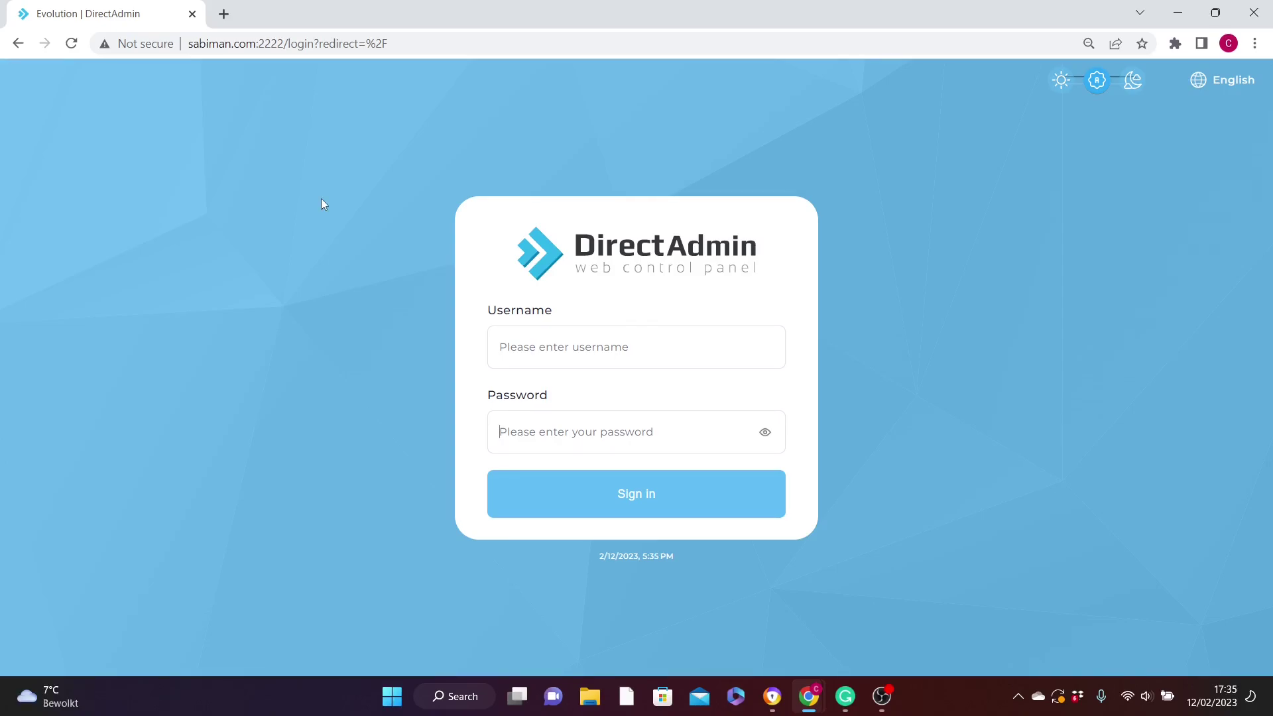
# In a new Google tab, check the site's connection security details, then close the tab.
pyautogui.click(224, 14)
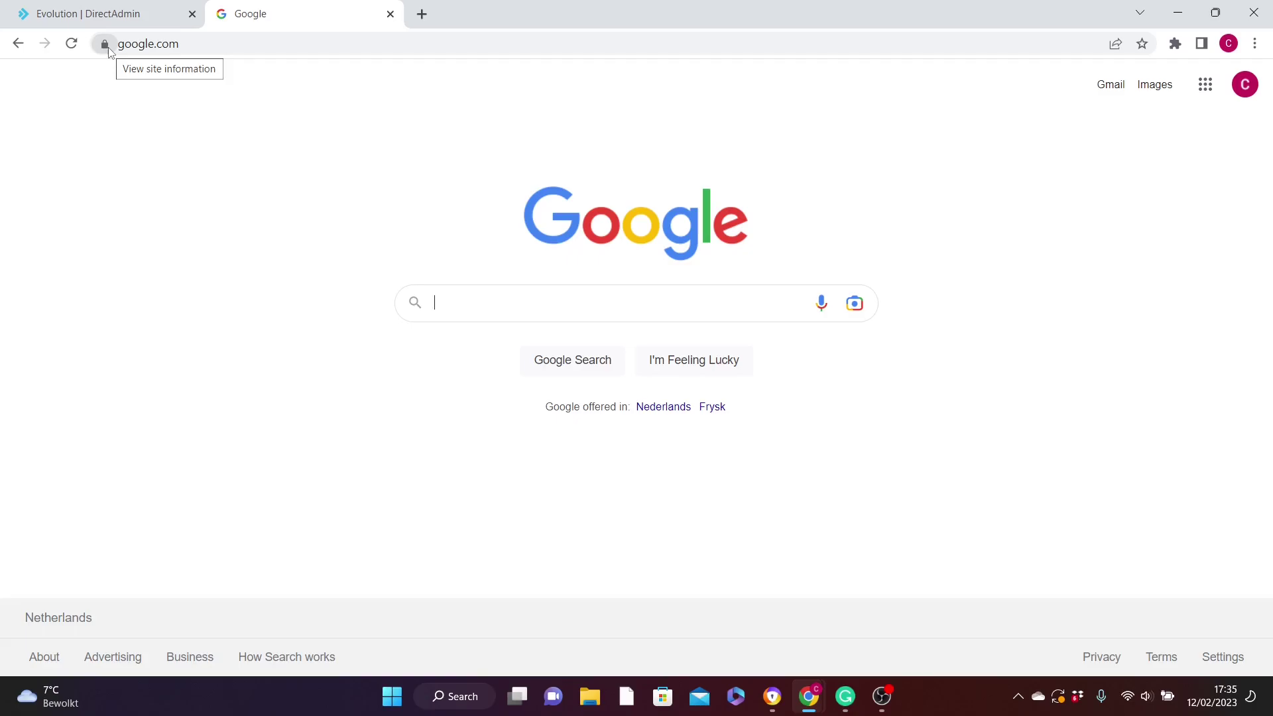
pyautogui.click(105, 45)
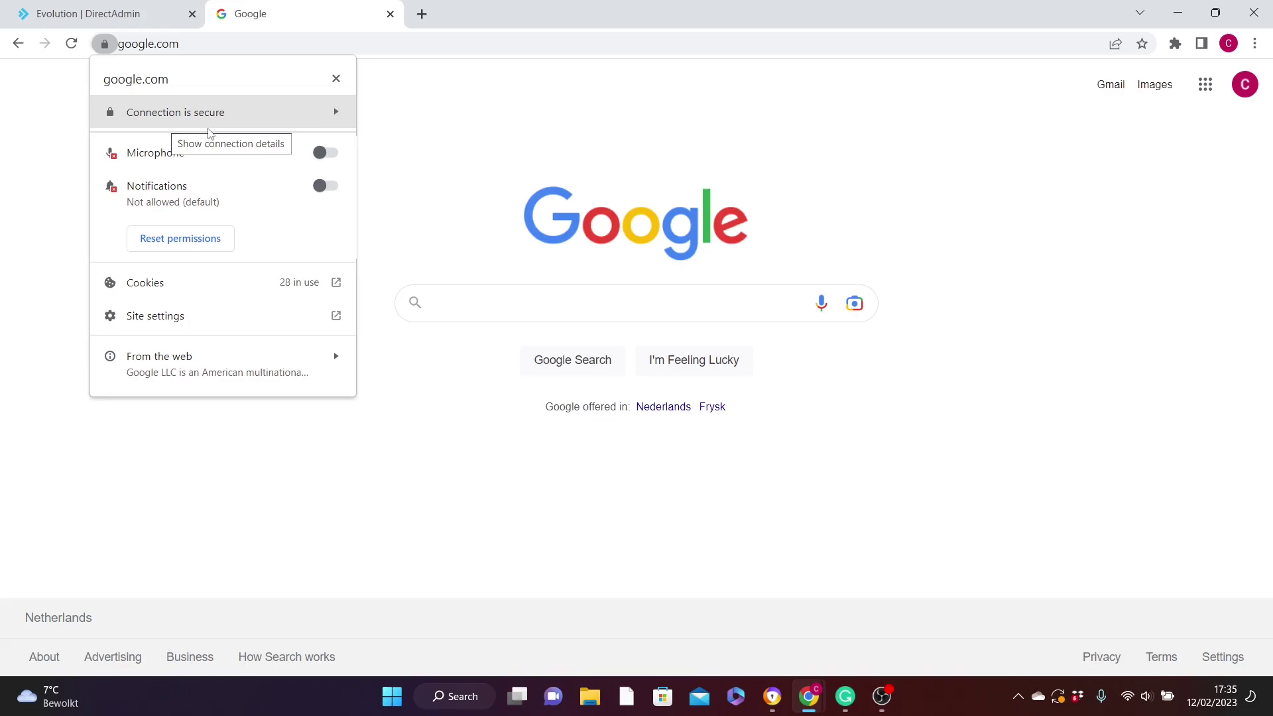
pyautogui.click(107, 45)
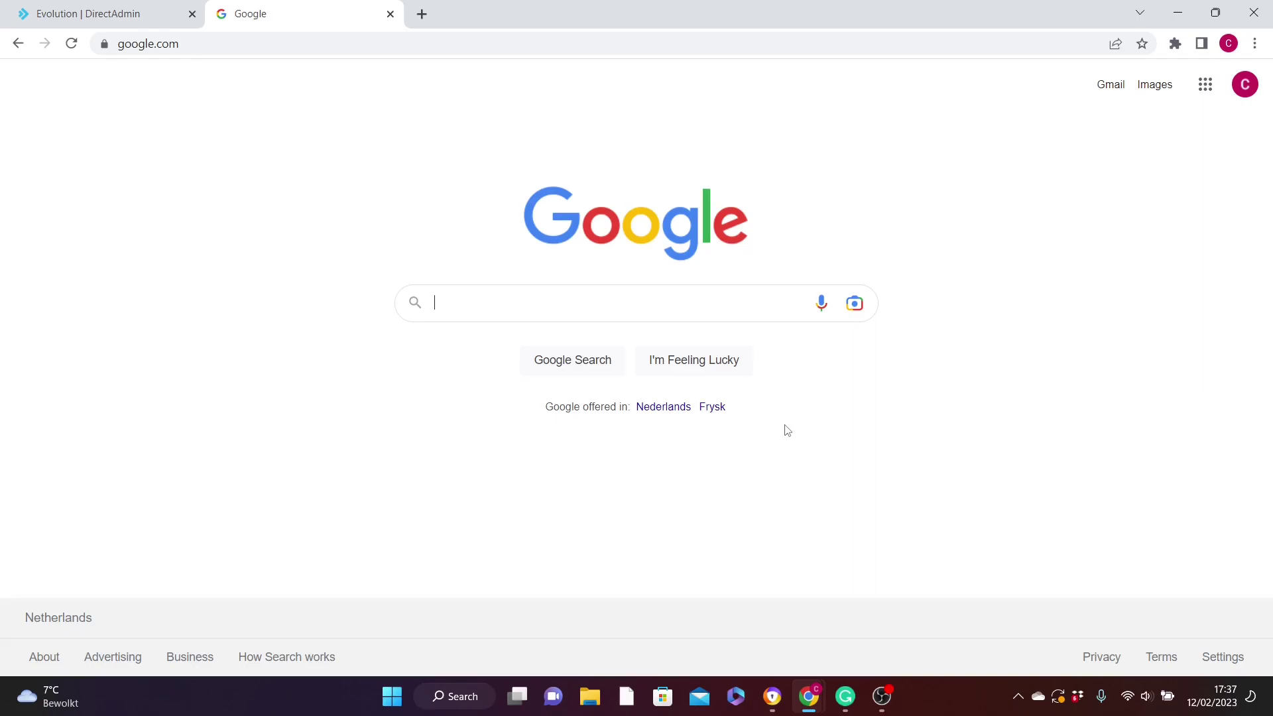
pyautogui.hotkey('ctrl', 'w')
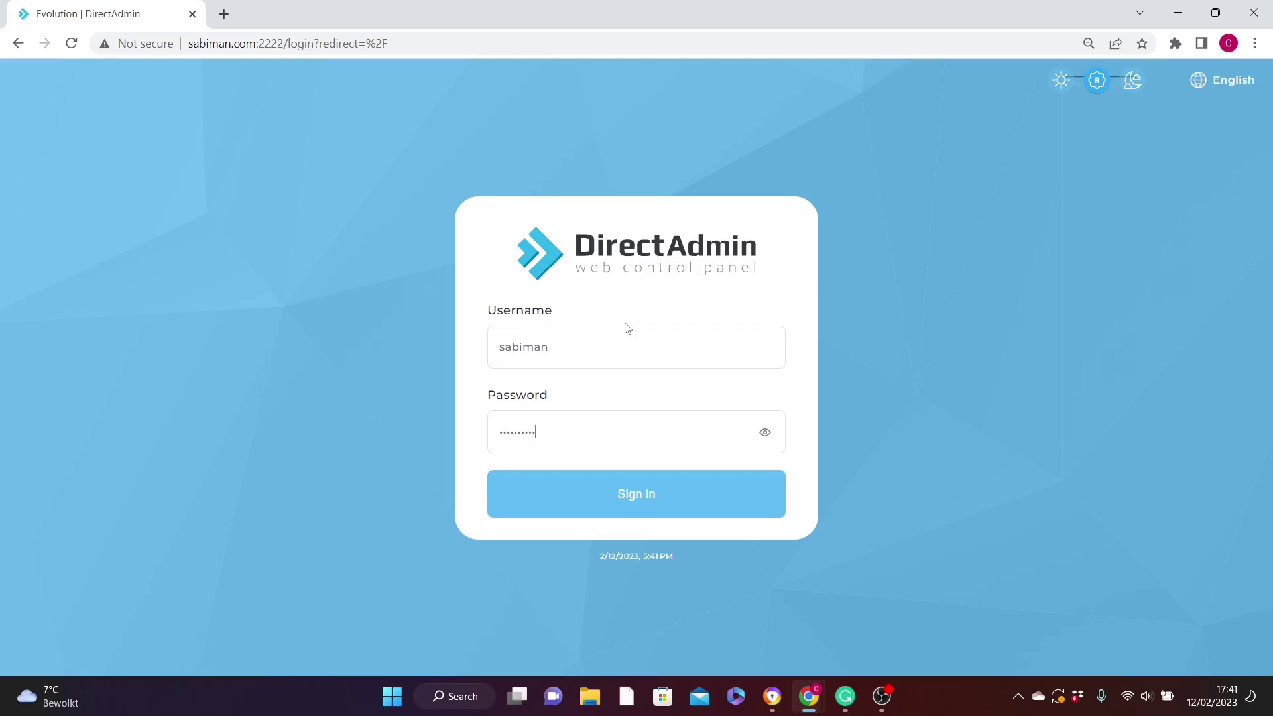
# Sign in to DirectAdmin and reveal the sidebar navigation on the sabiman.com dashboard.
pyautogui.click(643, 494)
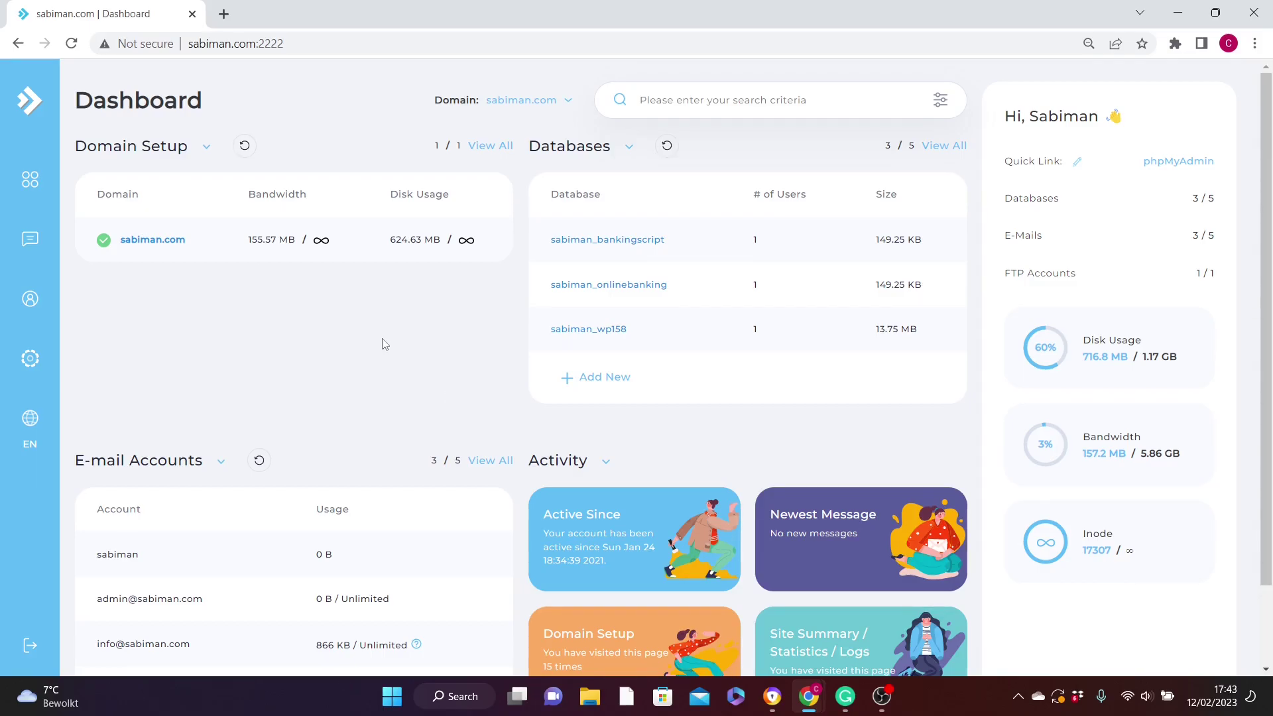
pyautogui.moveTo(31, 311)
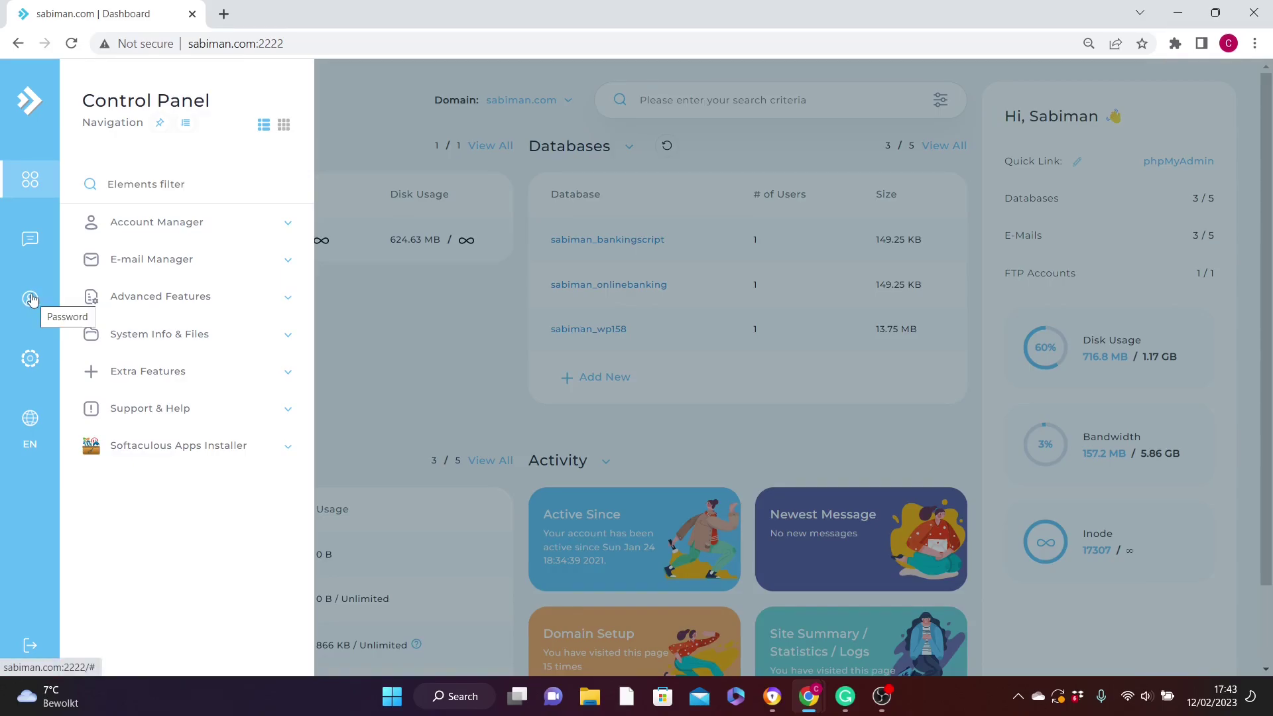
# On the Password Management page, click into the current and new password fields.
pyautogui.click(31, 300)
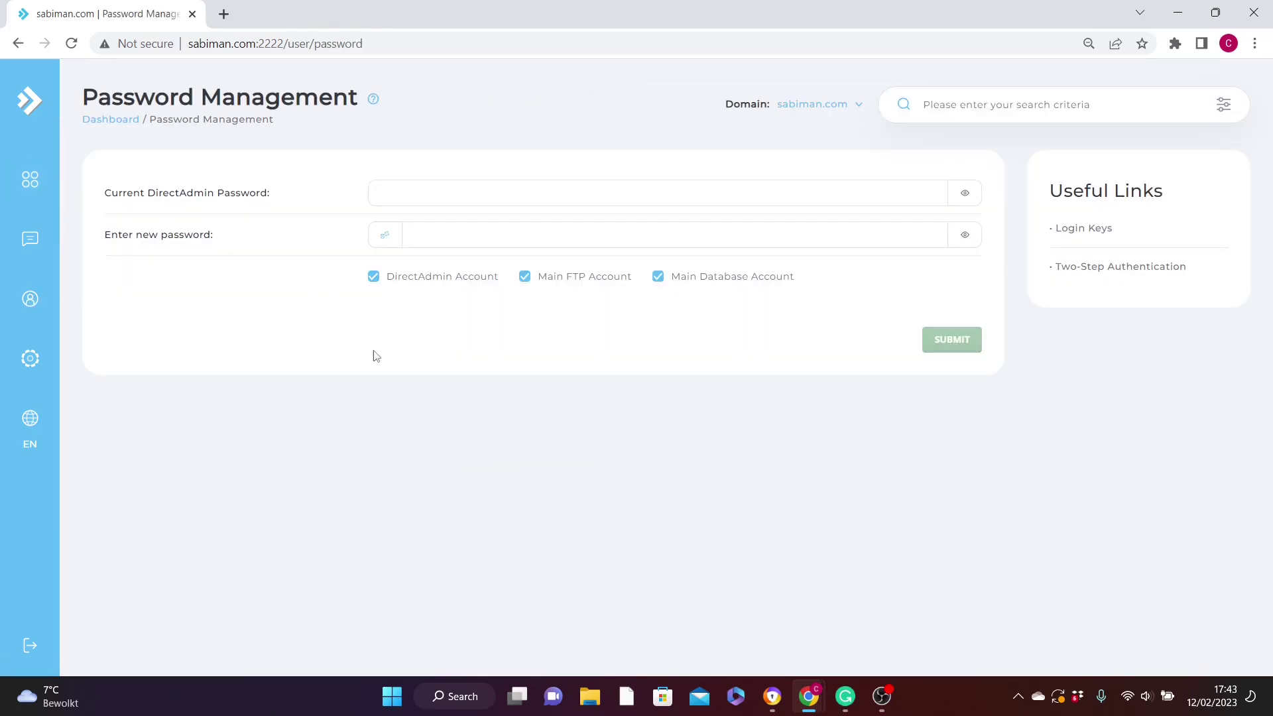
pyautogui.click(387, 189)
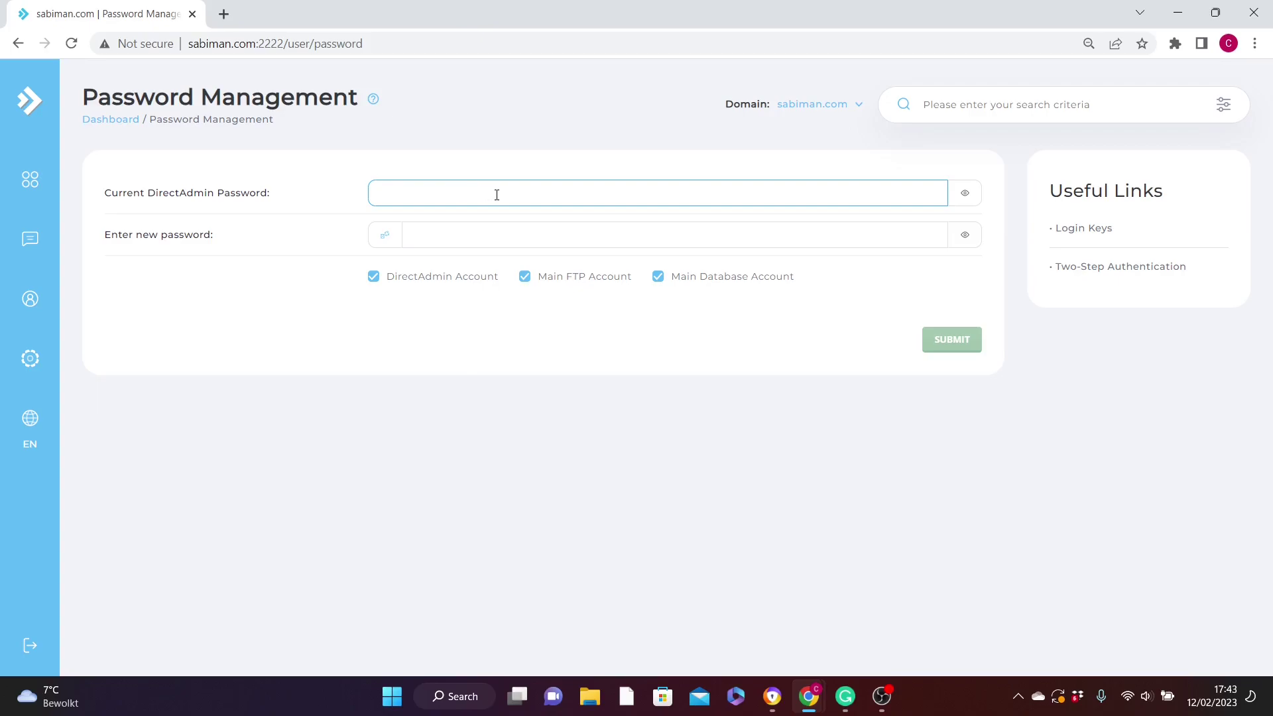
pyautogui.click(233, 250)
pyautogui.click(437, 242)
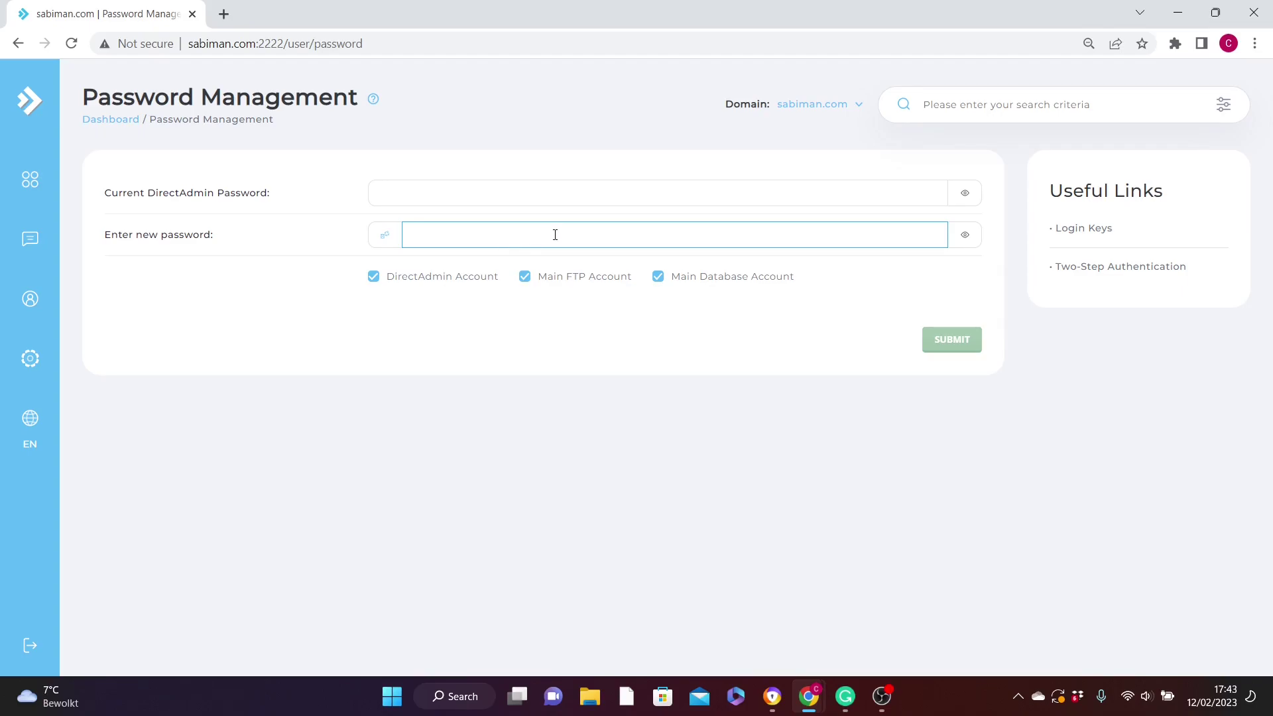
pyautogui.click(468, 302)
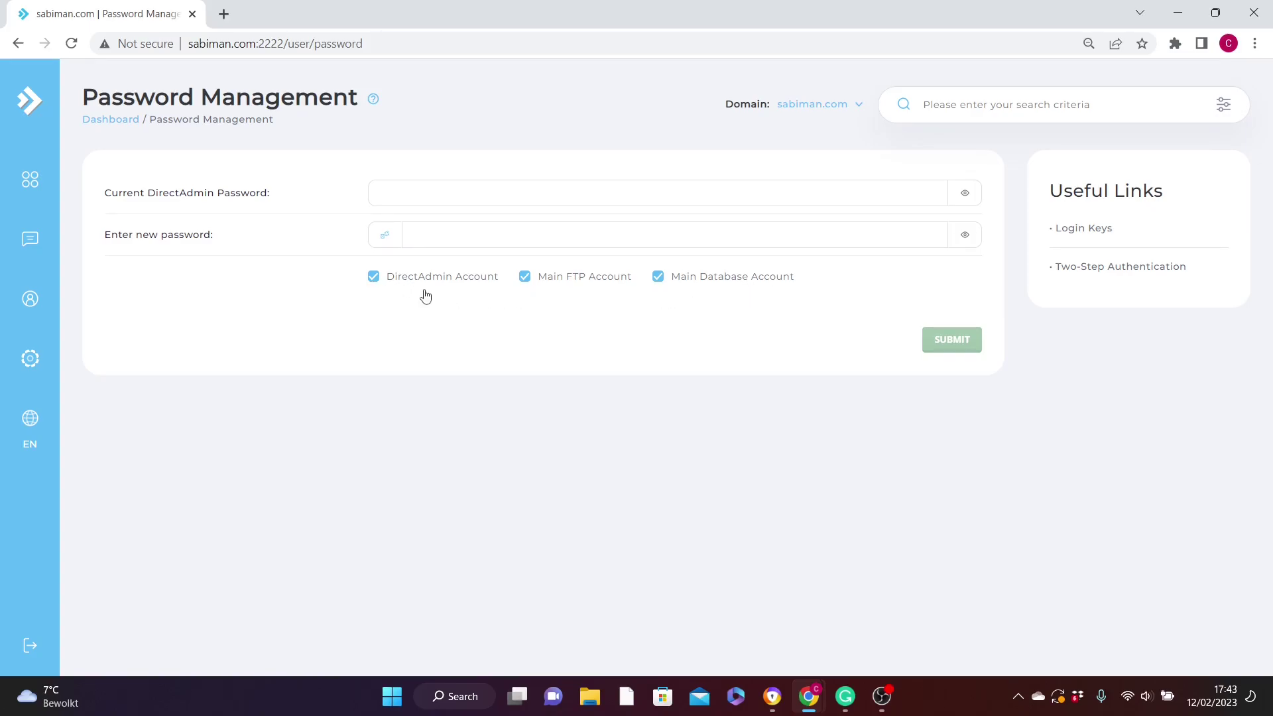
pyautogui.click(455, 230)
# From the Dashboard, open File Manager under System Info & Files in the navigation panel.
pyautogui.click(116, 123)
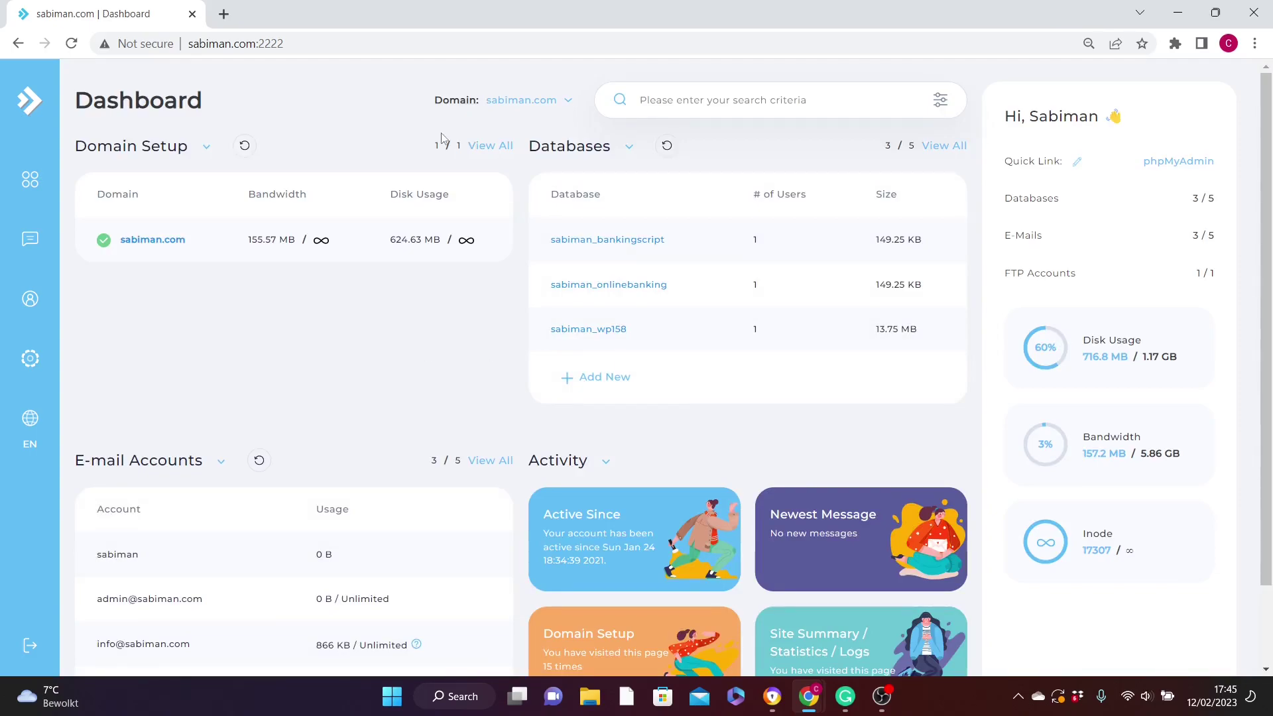
pyautogui.click(30, 179)
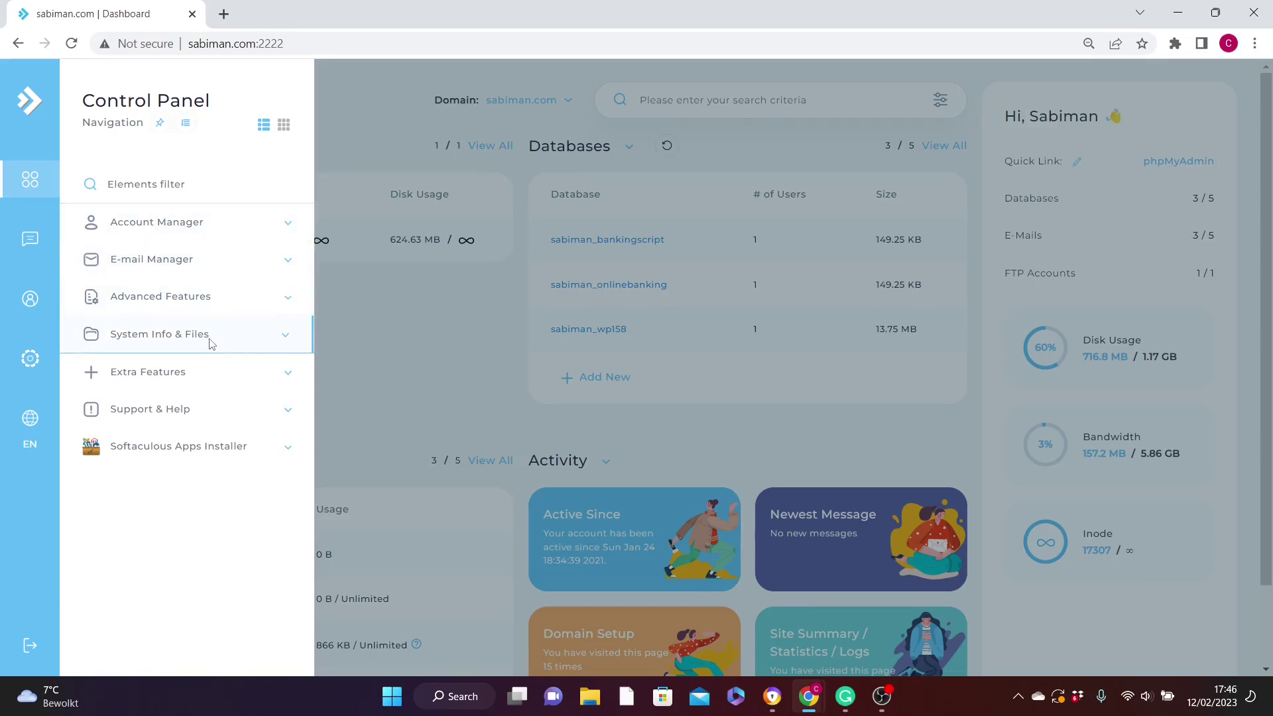
pyautogui.click(286, 336)
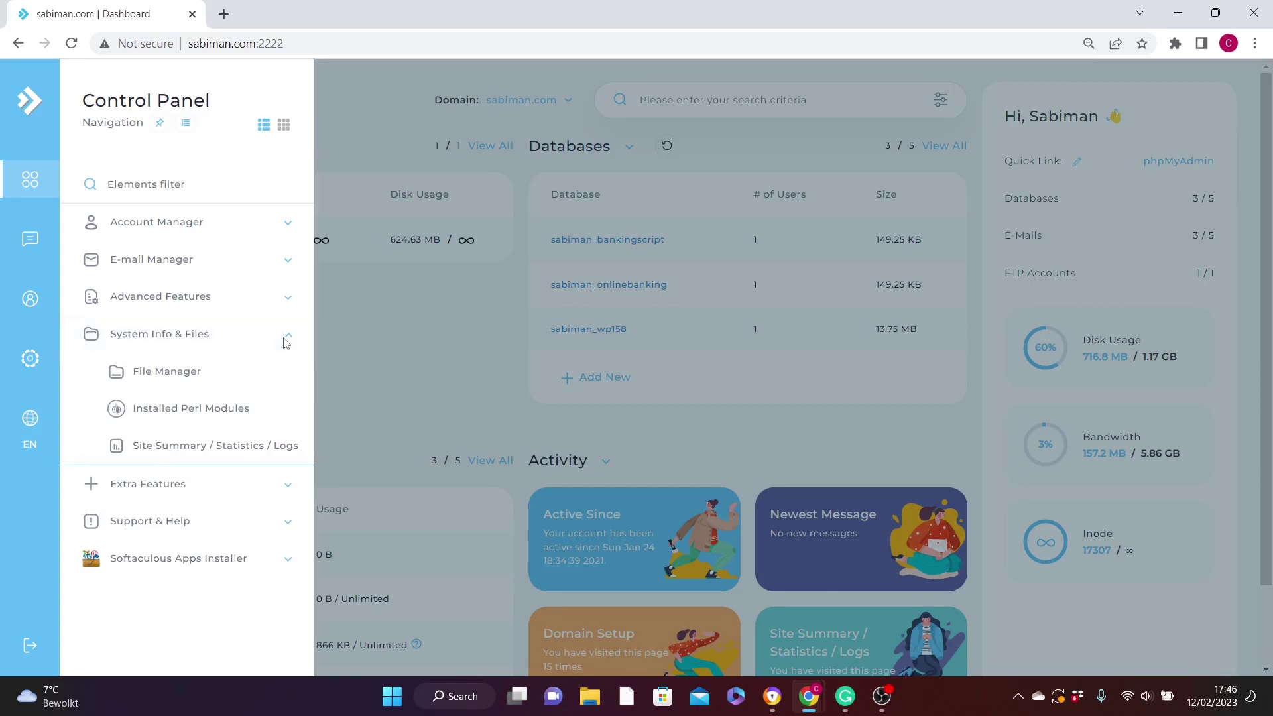
pyautogui.click(162, 374)
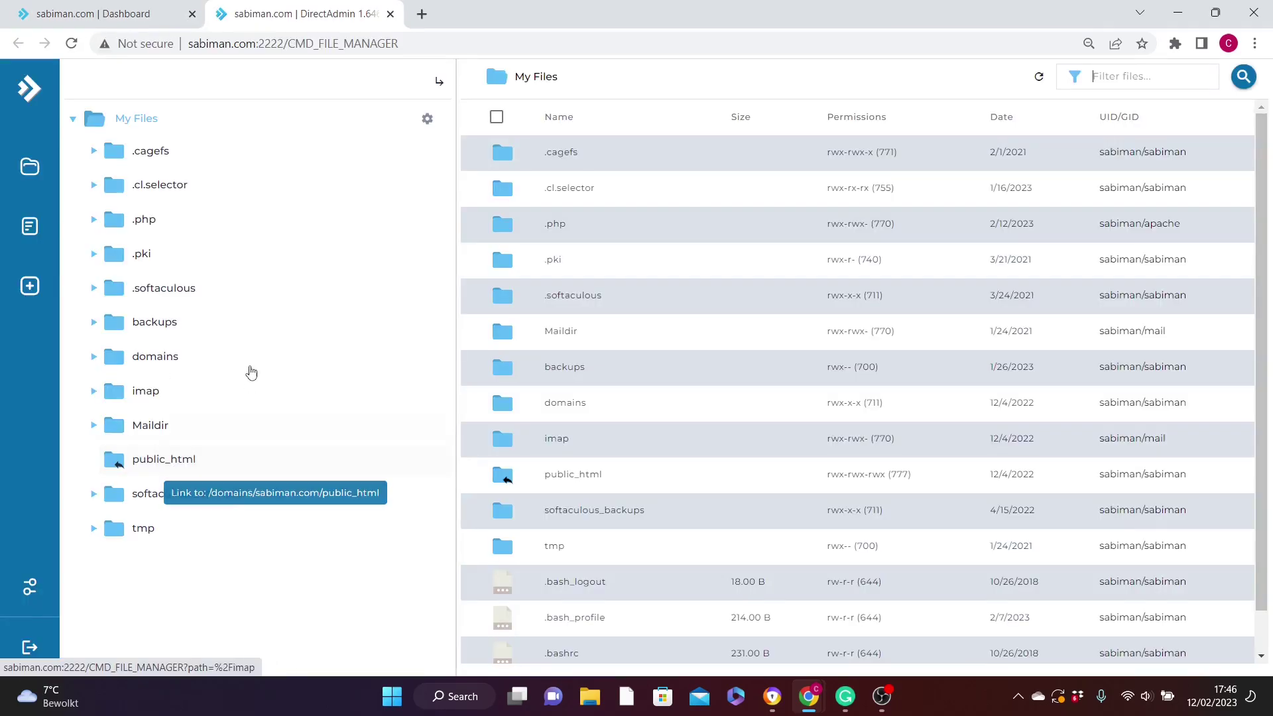
# Go into sabiman.com's public_html folder and open the Upload Files dialog there.
pyautogui.click(159, 466)
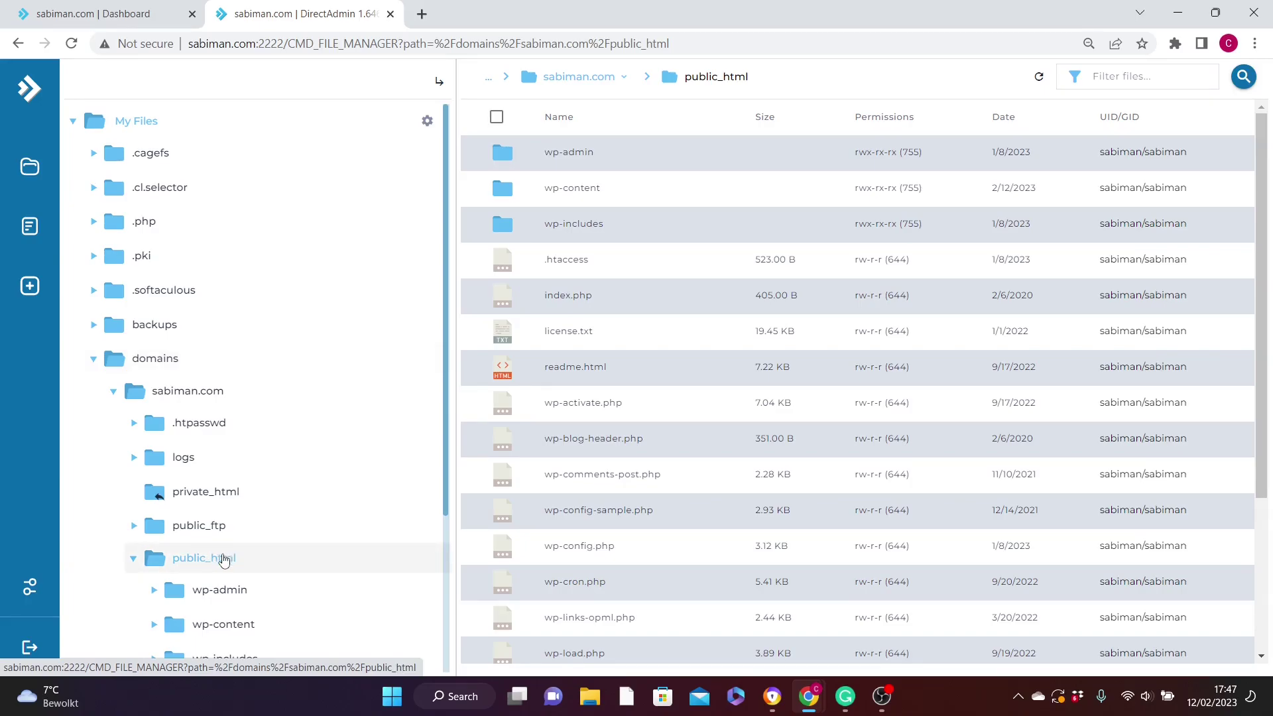
pyautogui.click(29, 286)
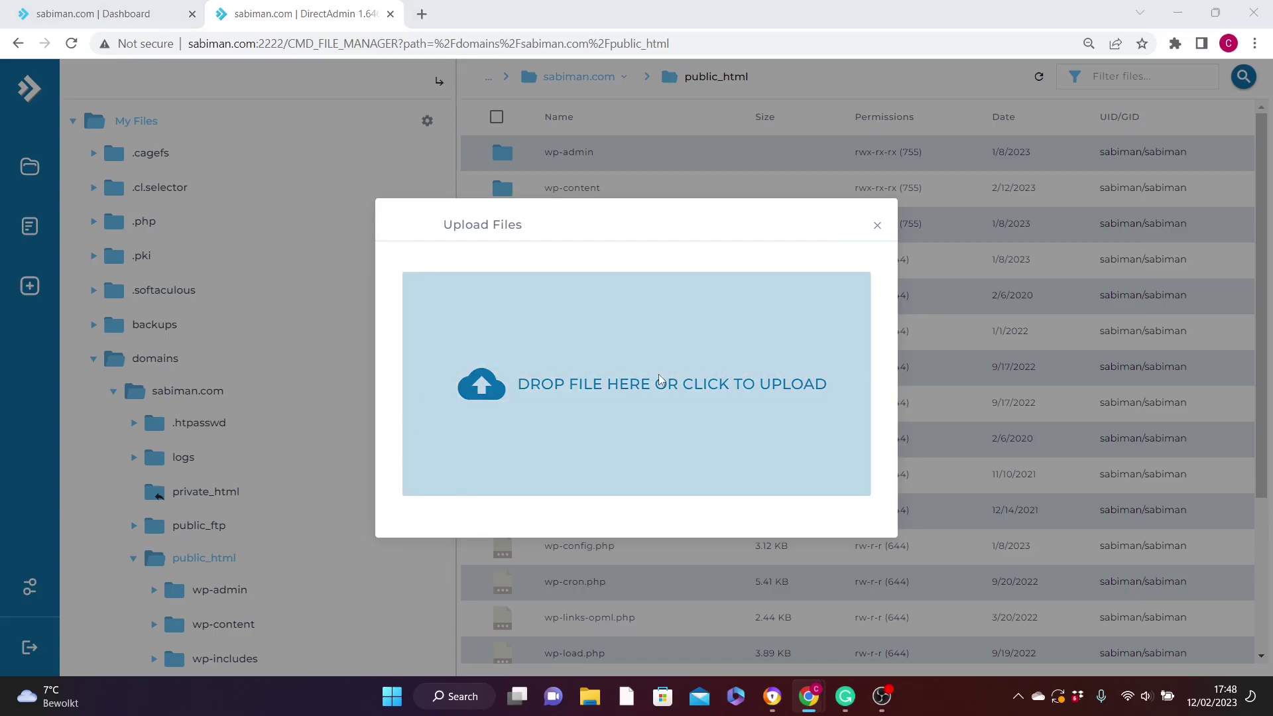
# Upload about, contact, index and services HTML files from HTML WEB TUTORIAL, then close the summary.
pyautogui.click(660, 380)
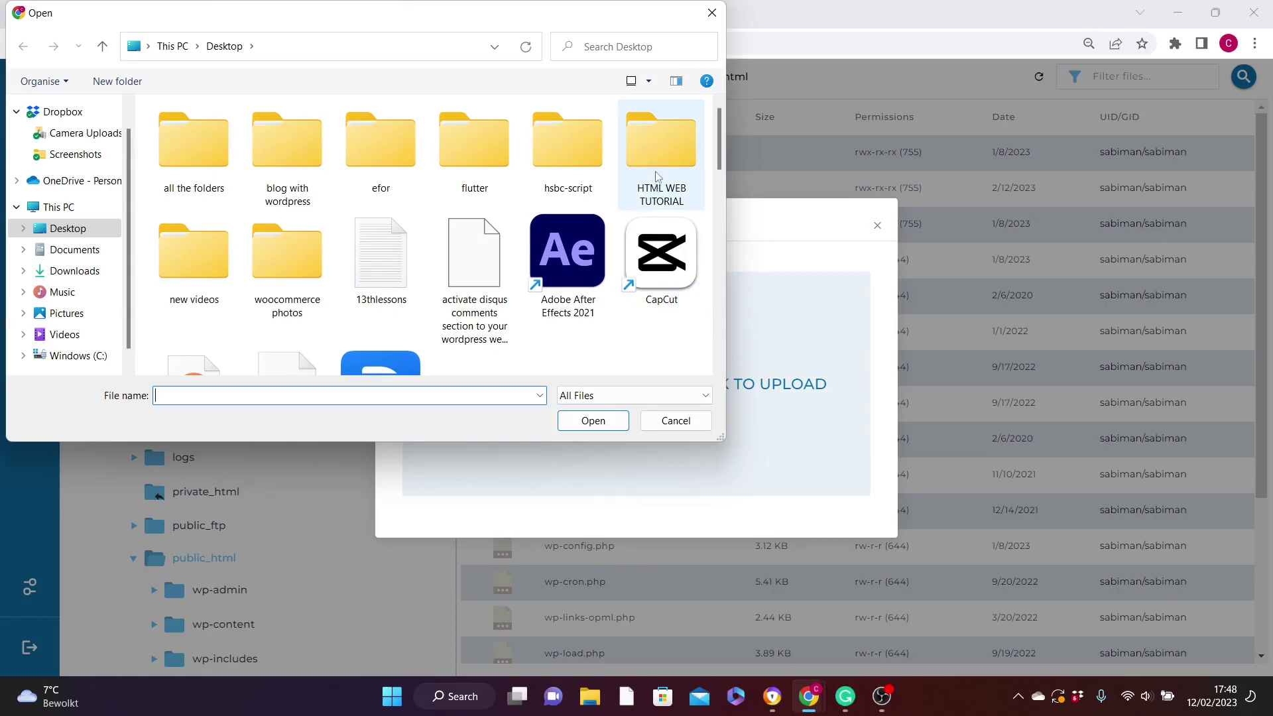
pyautogui.click(660, 165)
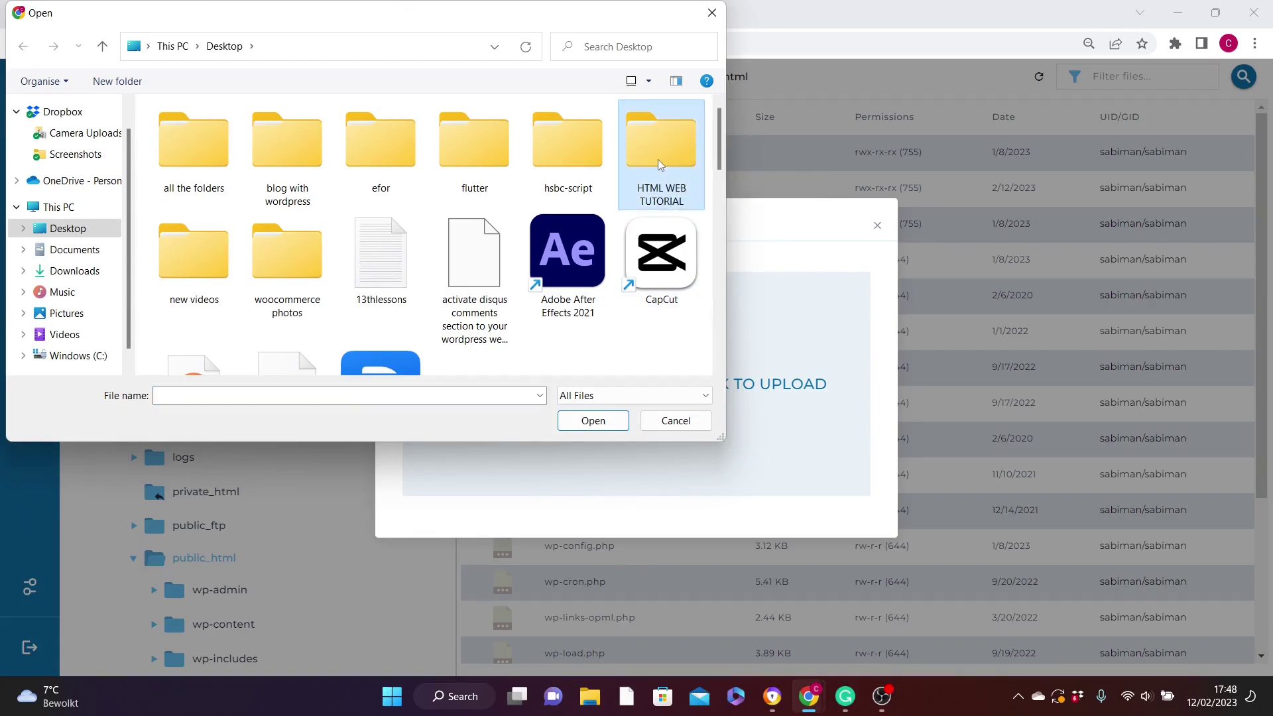
pyautogui.doubleClick(660, 165)
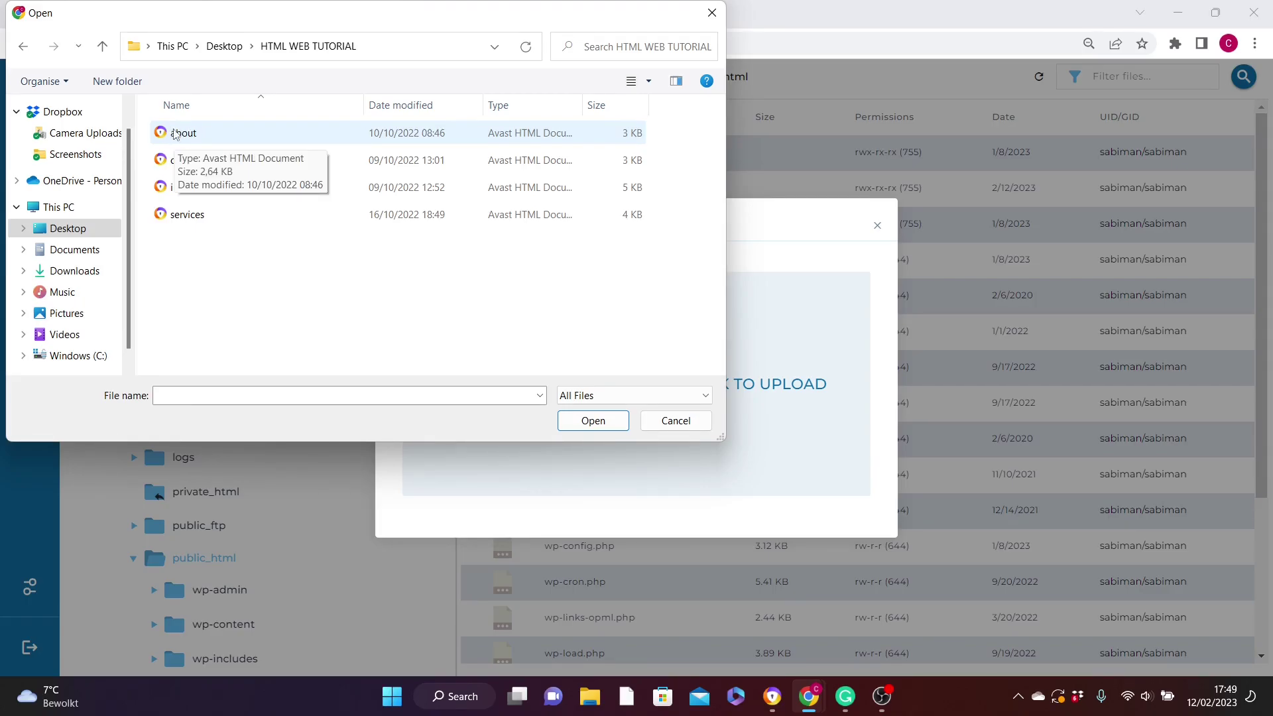
pyautogui.click(181, 137)
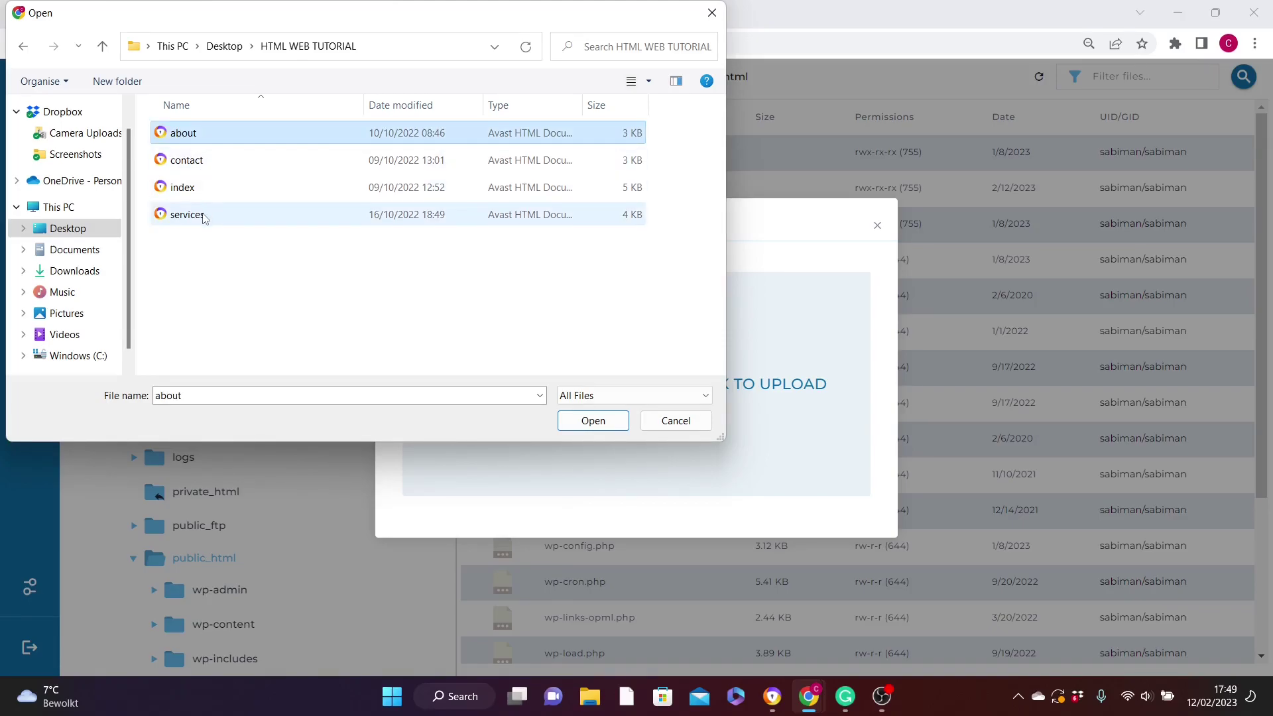
pyautogui.keyDown('shift'); pyautogui.click(204, 218); pyautogui.keyUp('shift')
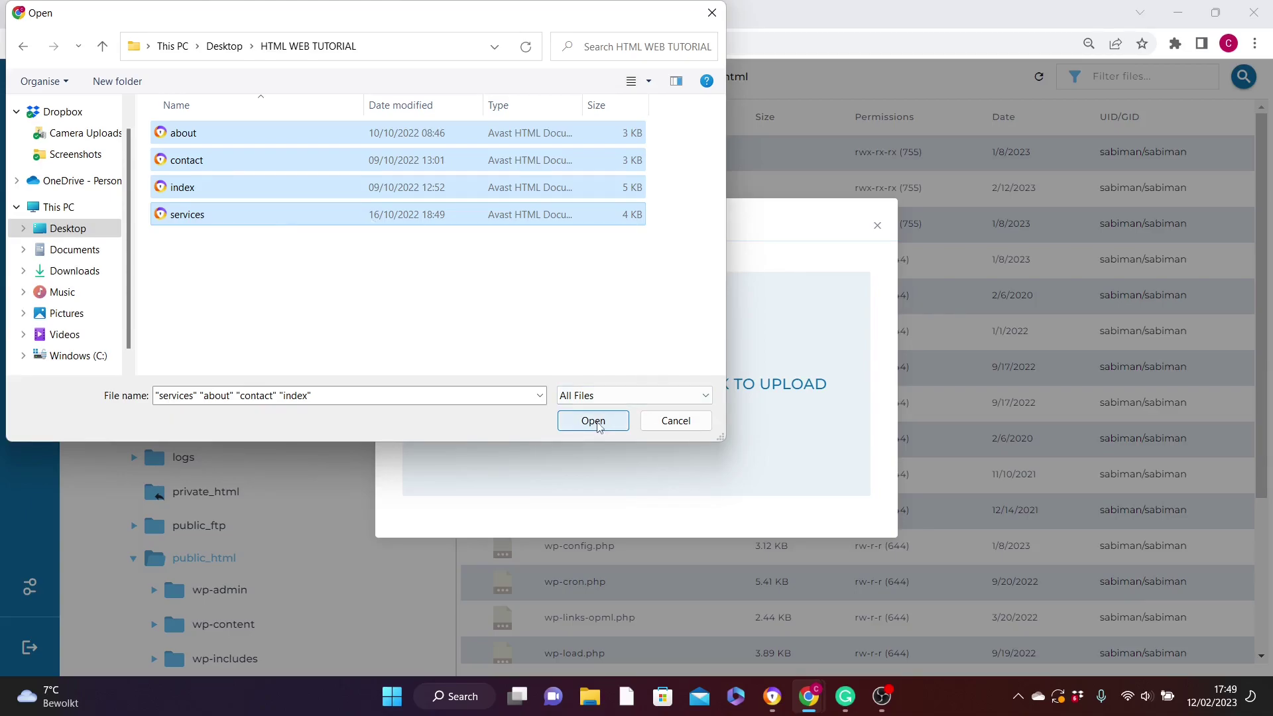
pyautogui.click(593, 422)
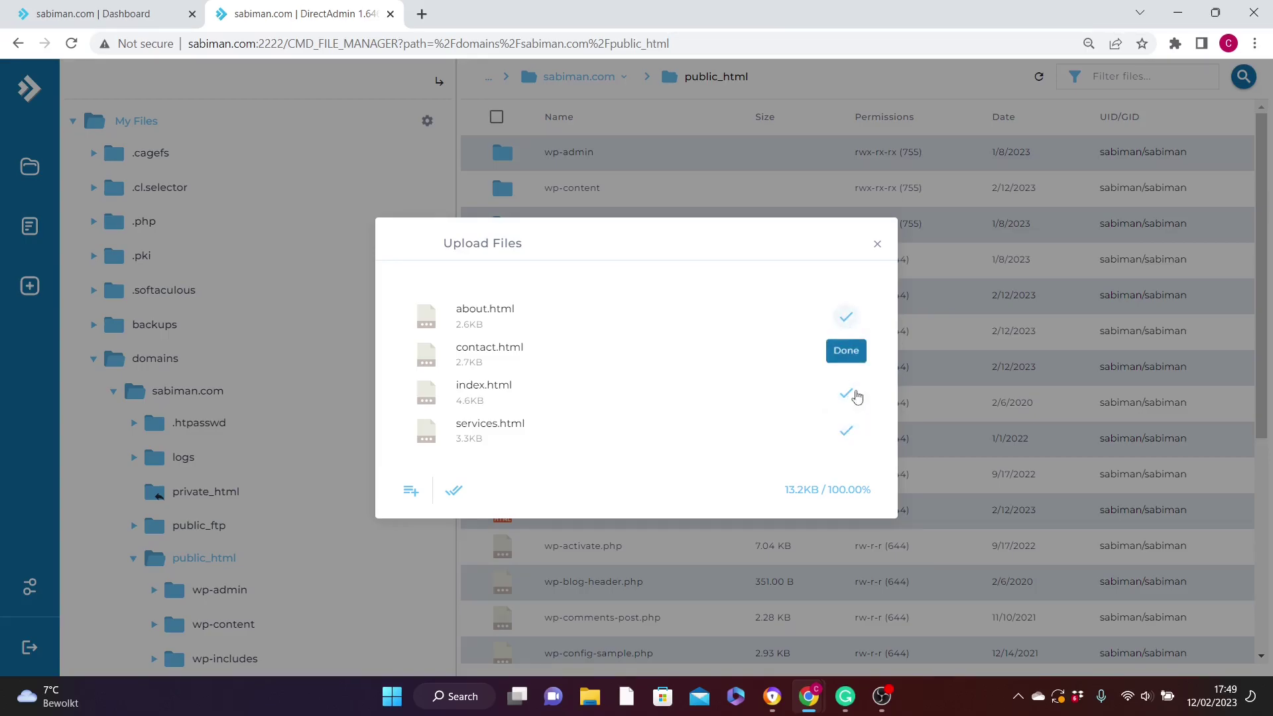
pyautogui.click(874, 247)
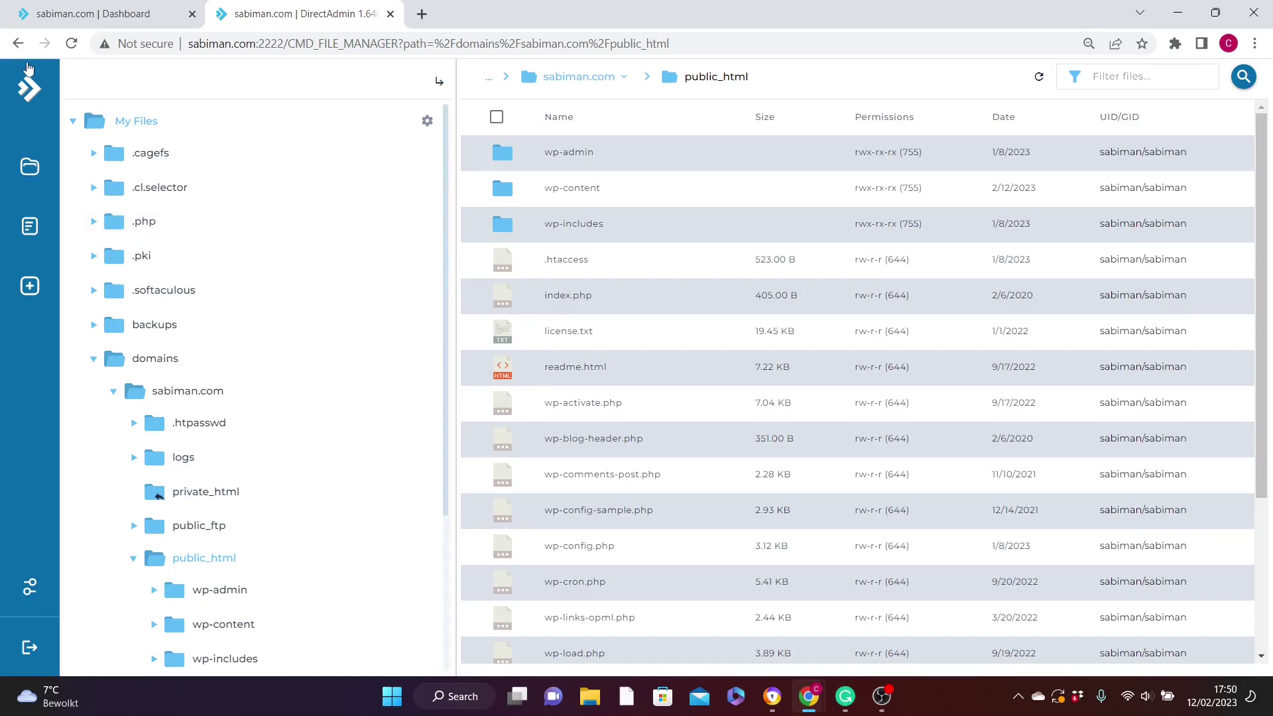
# Close the File Manager tab with Ctrl+W to return to the Dashboard tab.
pyautogui.hotkey('ctrl', 'w')
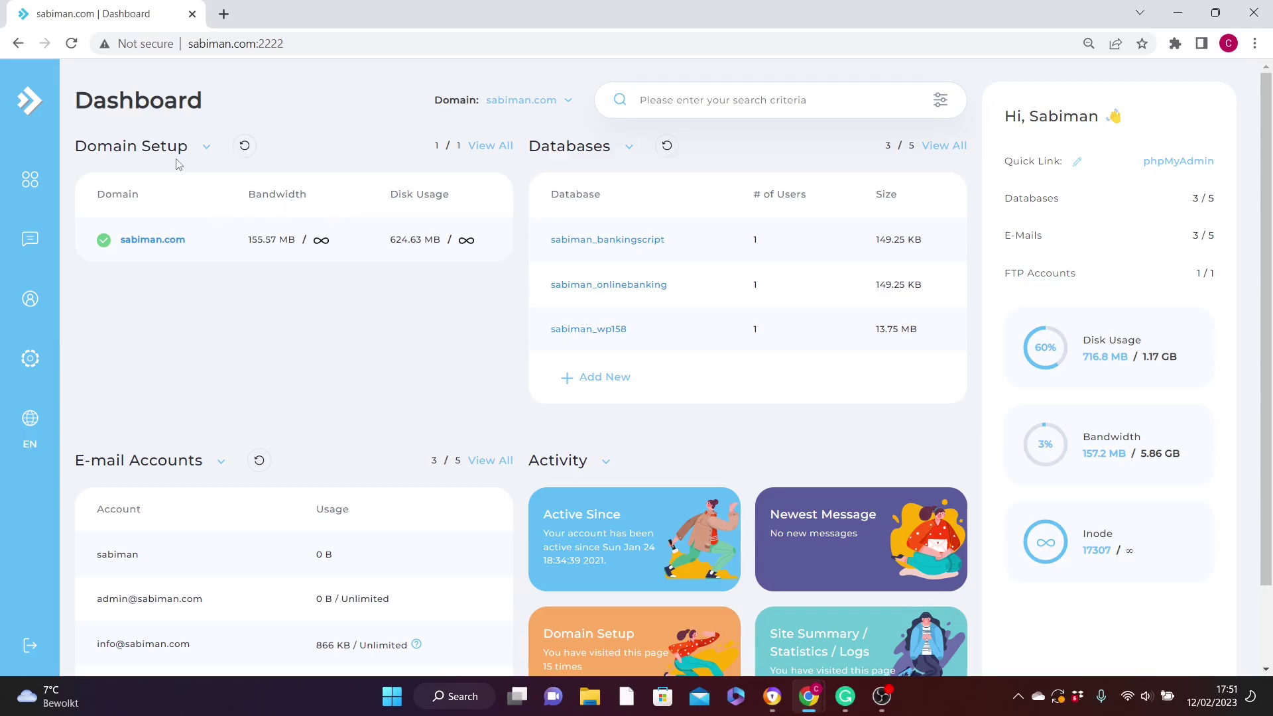
# Open SSL Certificates under Account Manager in the Control Panel navigation.
pyautogui.click(30, 181)
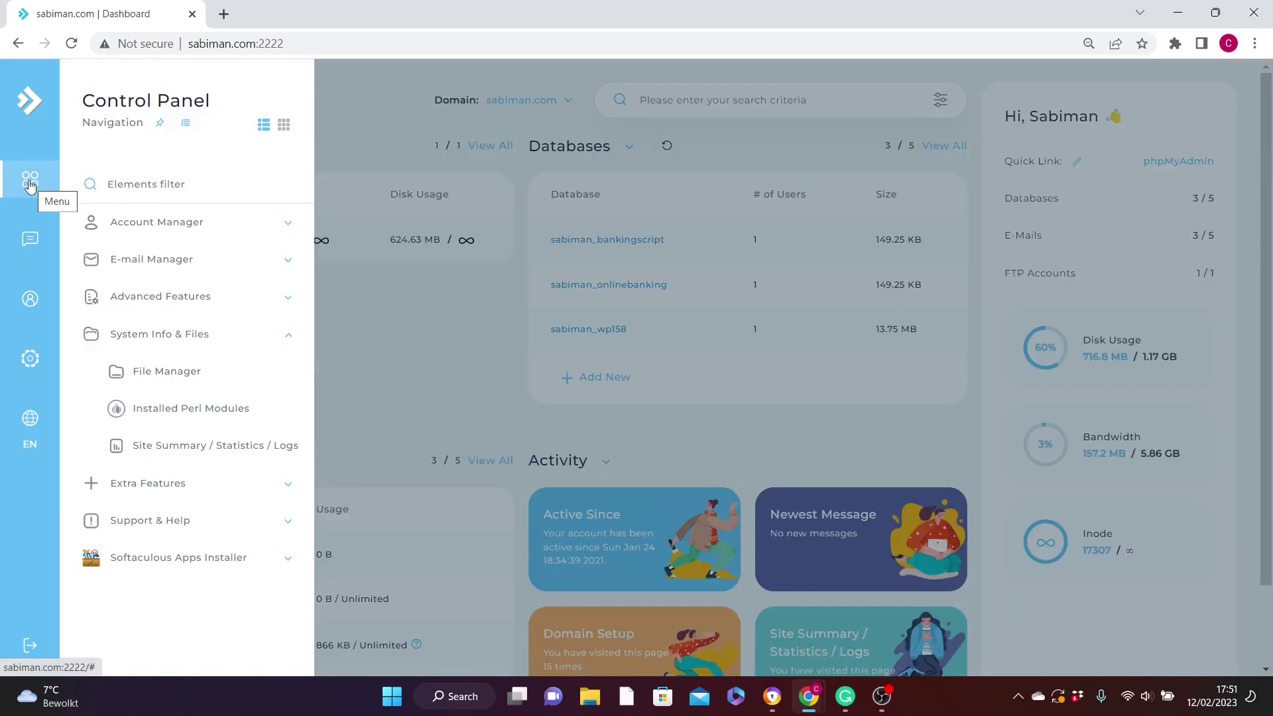
pyautogui.click(287, 226)
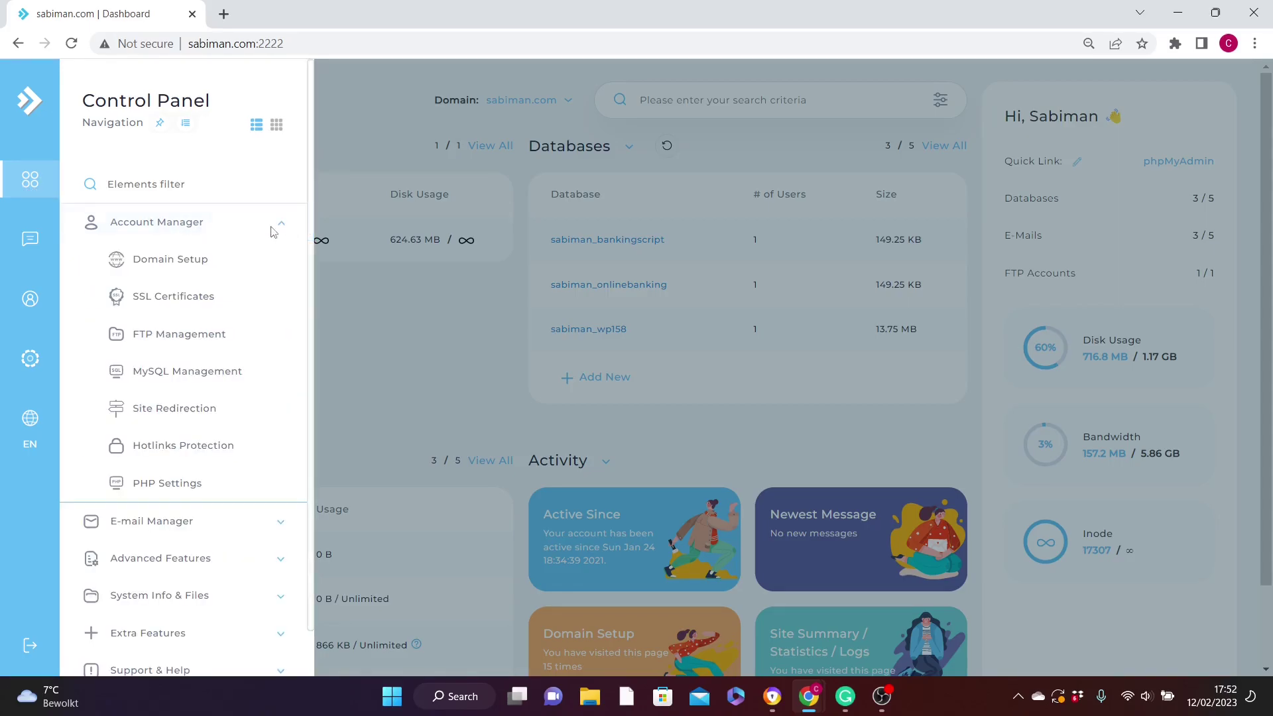
pyautogui.click(204, 300)
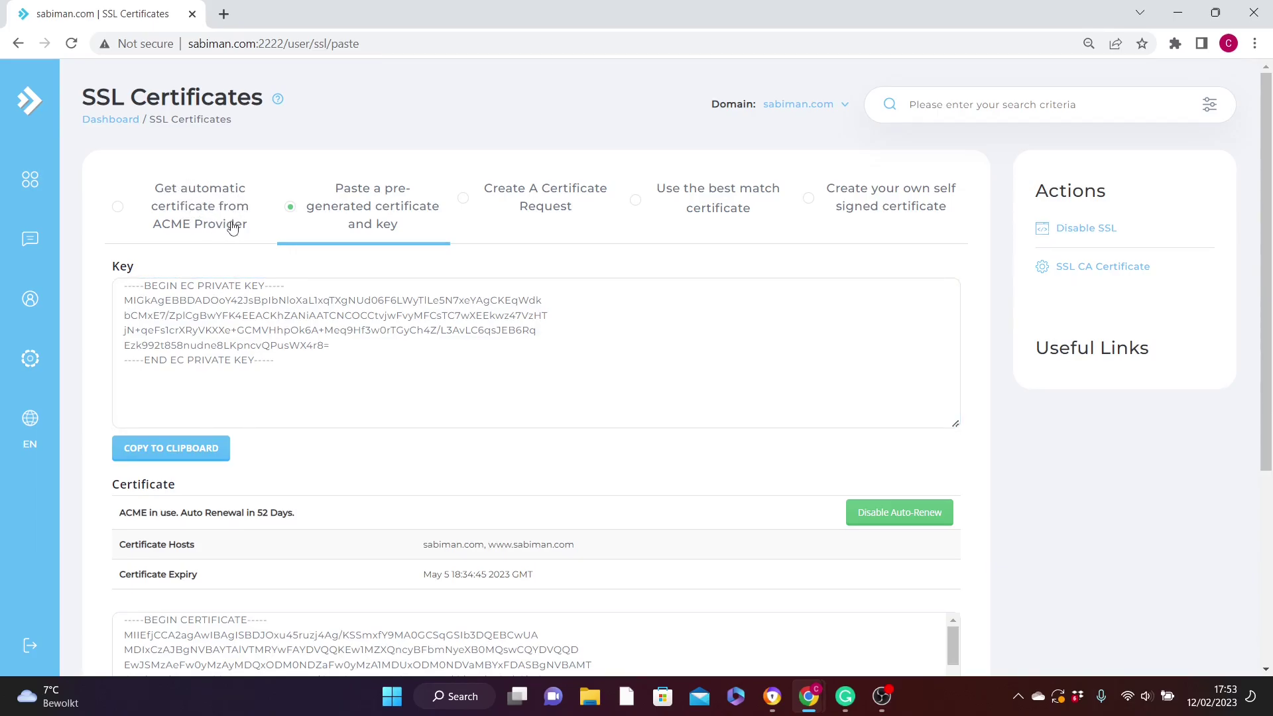
pyautogui.click(120, 213)
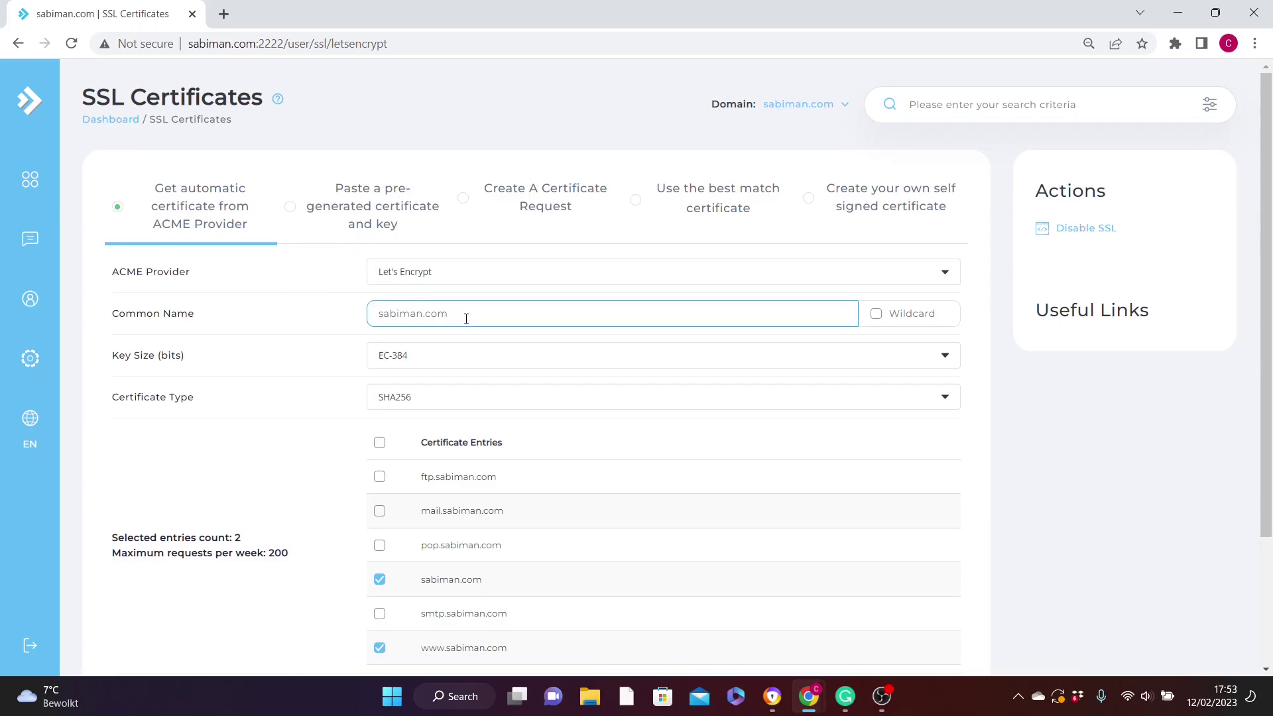
pyautogui.scroll(-2, 690, 345)
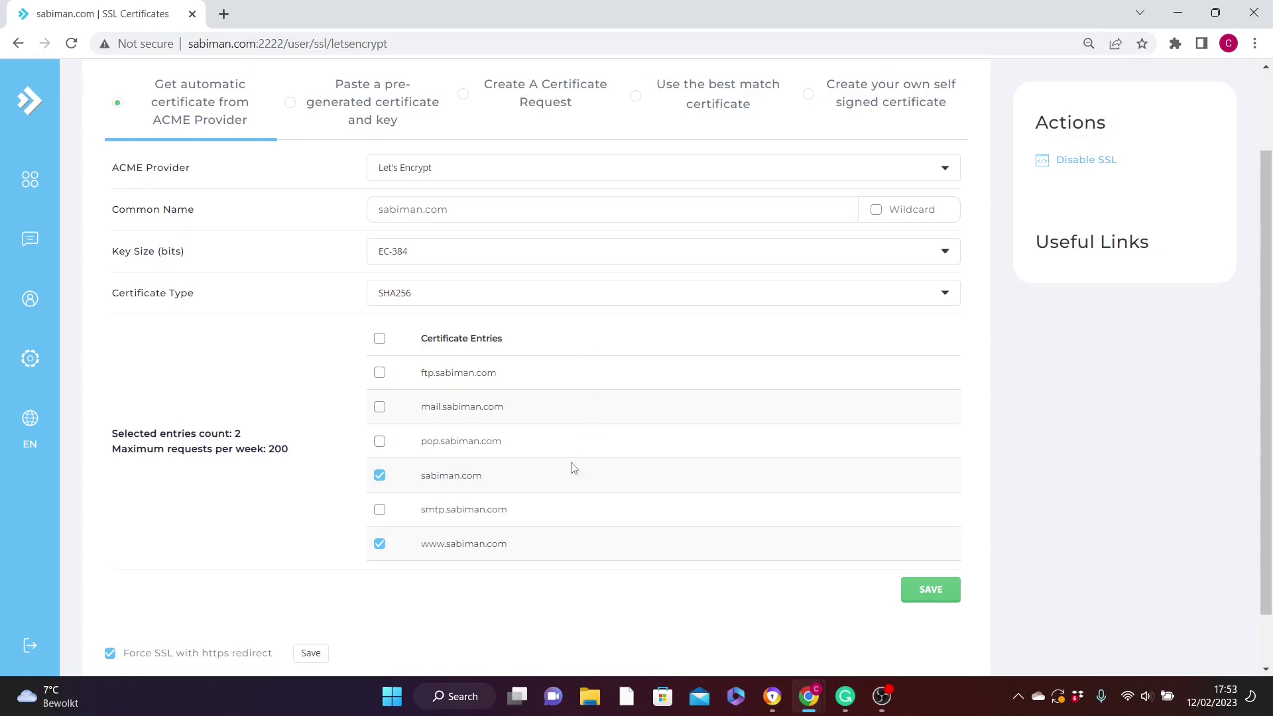
pyautogui.scroll(-1, 352, 530)
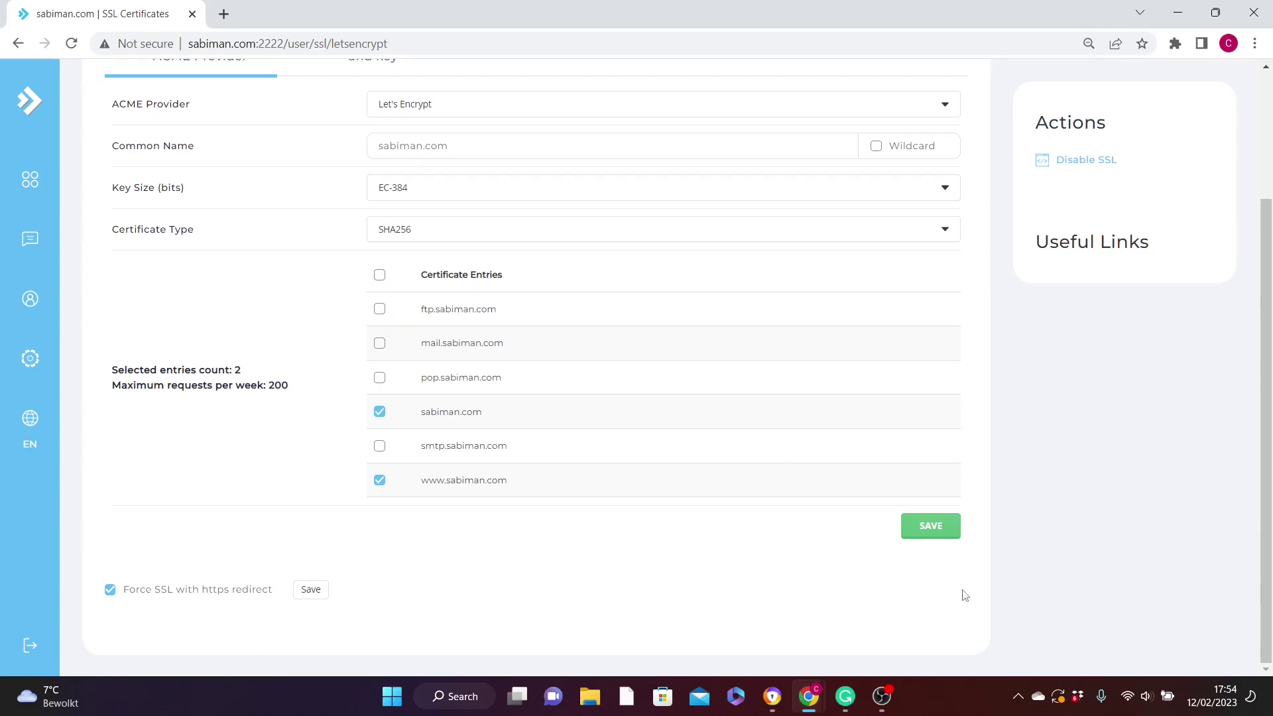
pyautogui.click(929, 528)
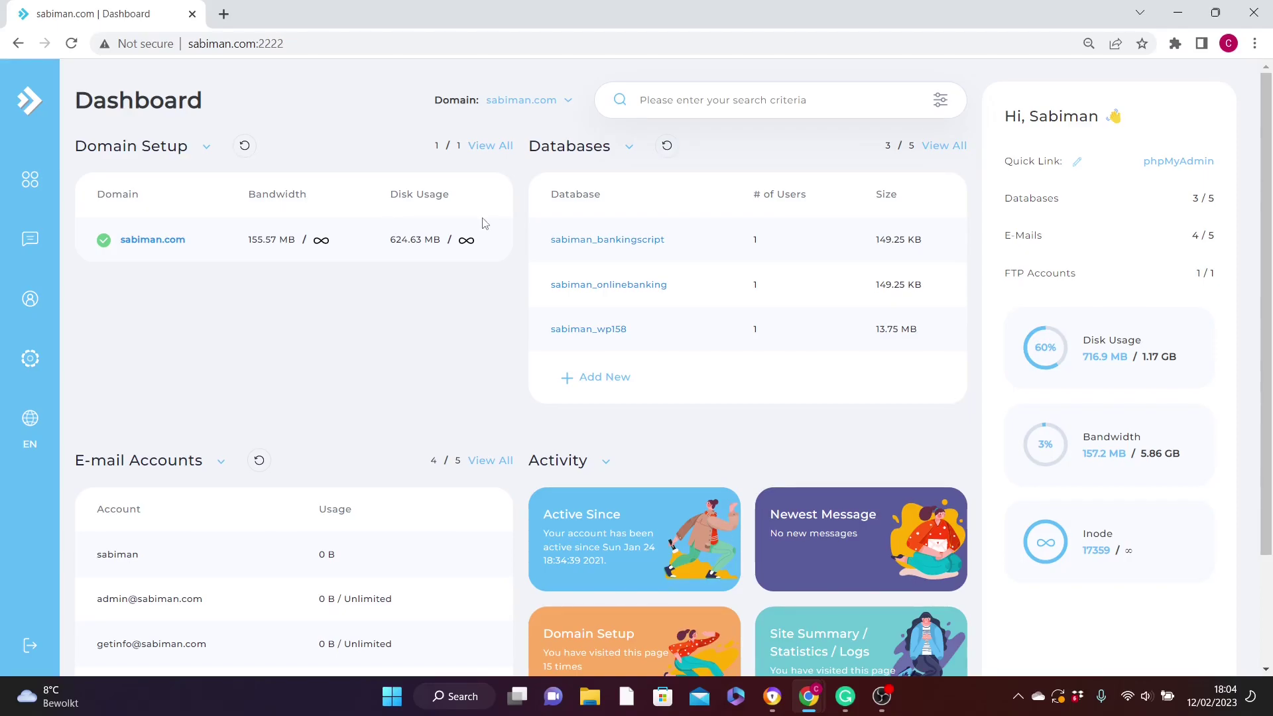
# Create database sabiman_database_name with its own user and password in MySQL Management.
pyautogui.click(41, 180)
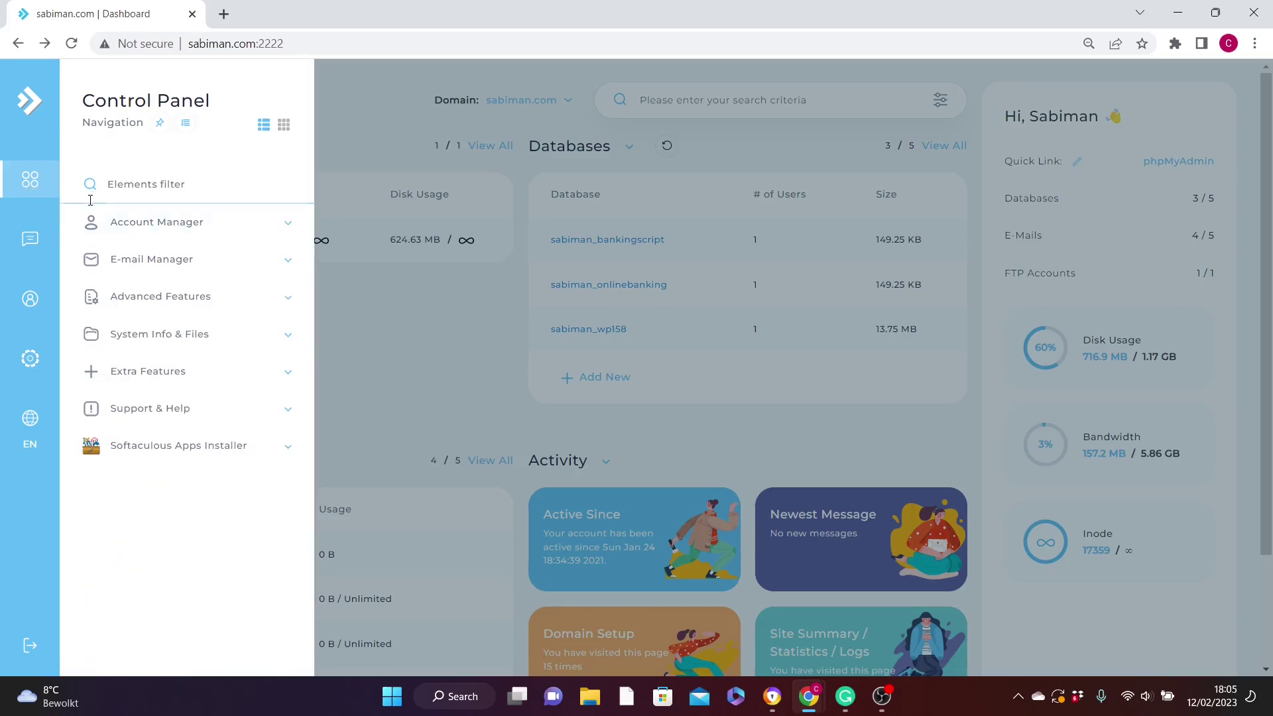
pyautogui.click(209, 226)
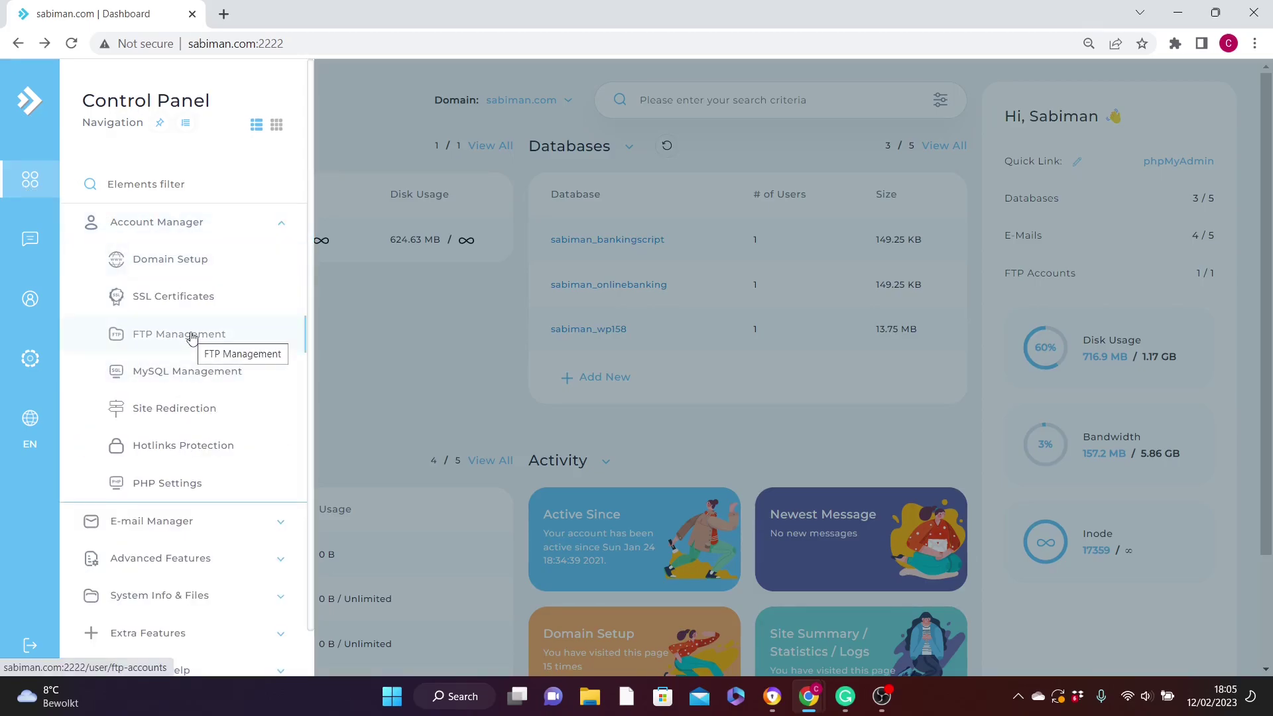
pyautogui.click(193, 372)
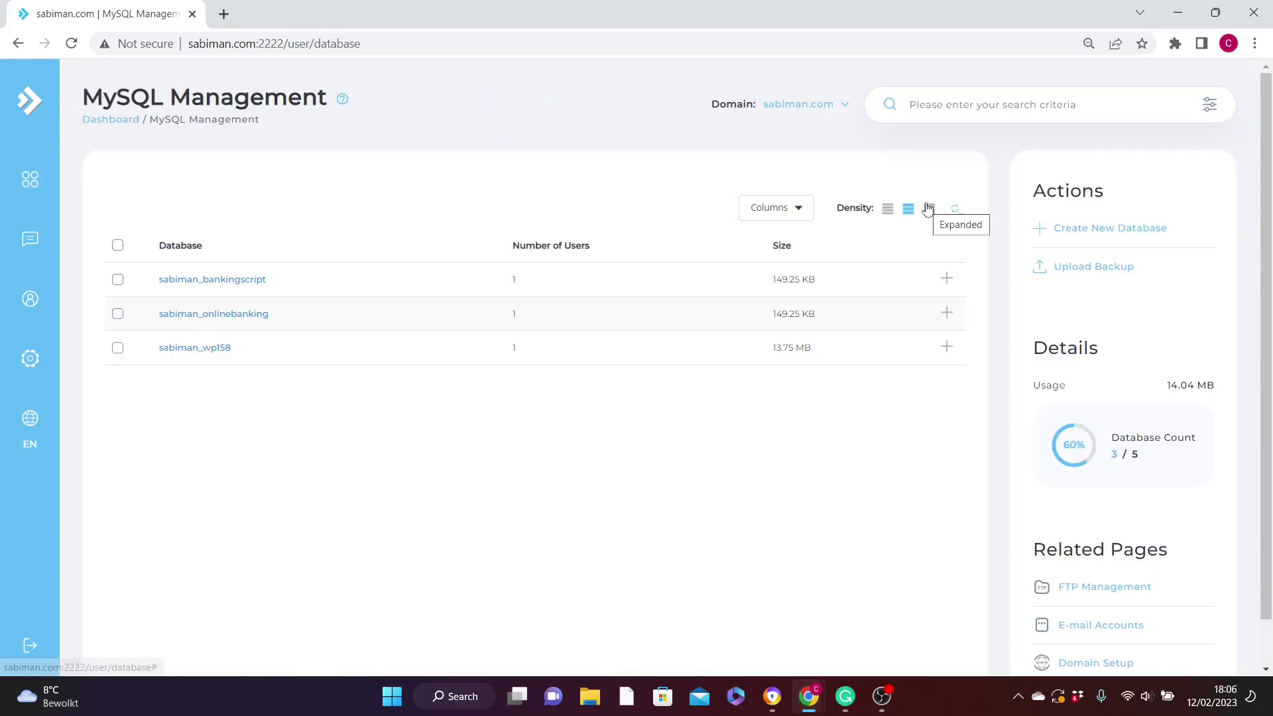
pyautogui.click(1097, 228)
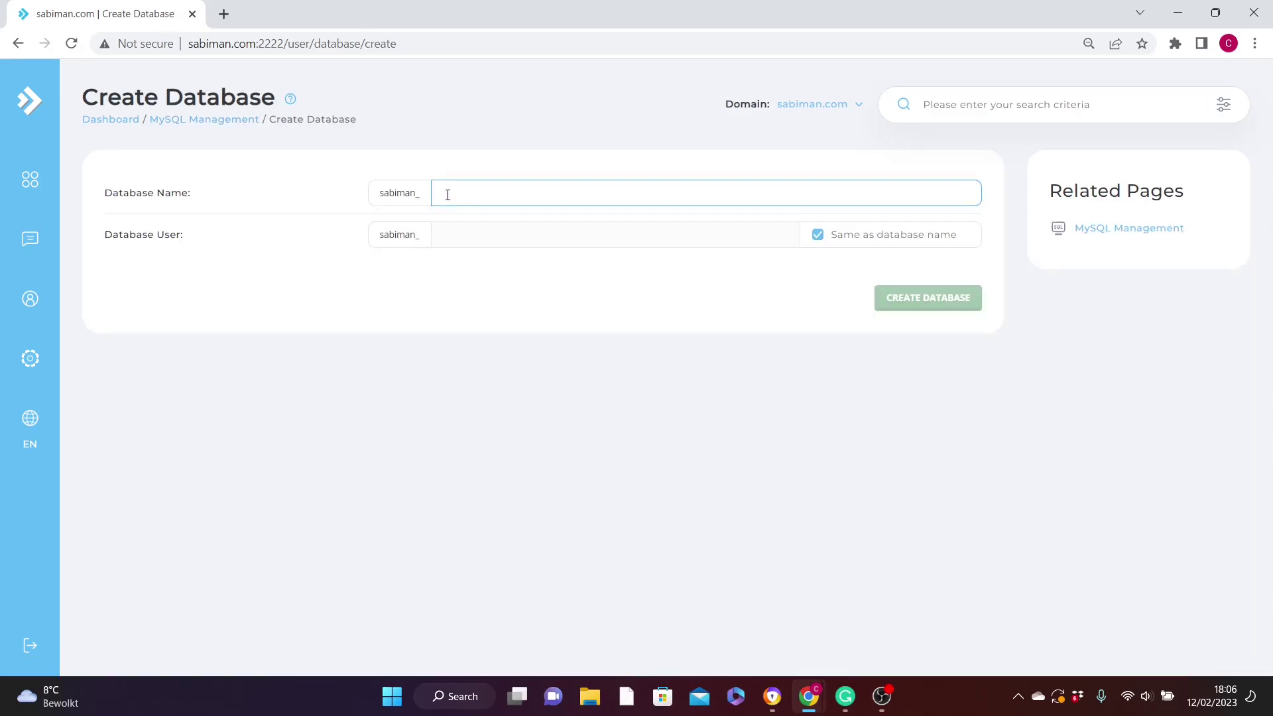
pyautogui.click(447, 194)
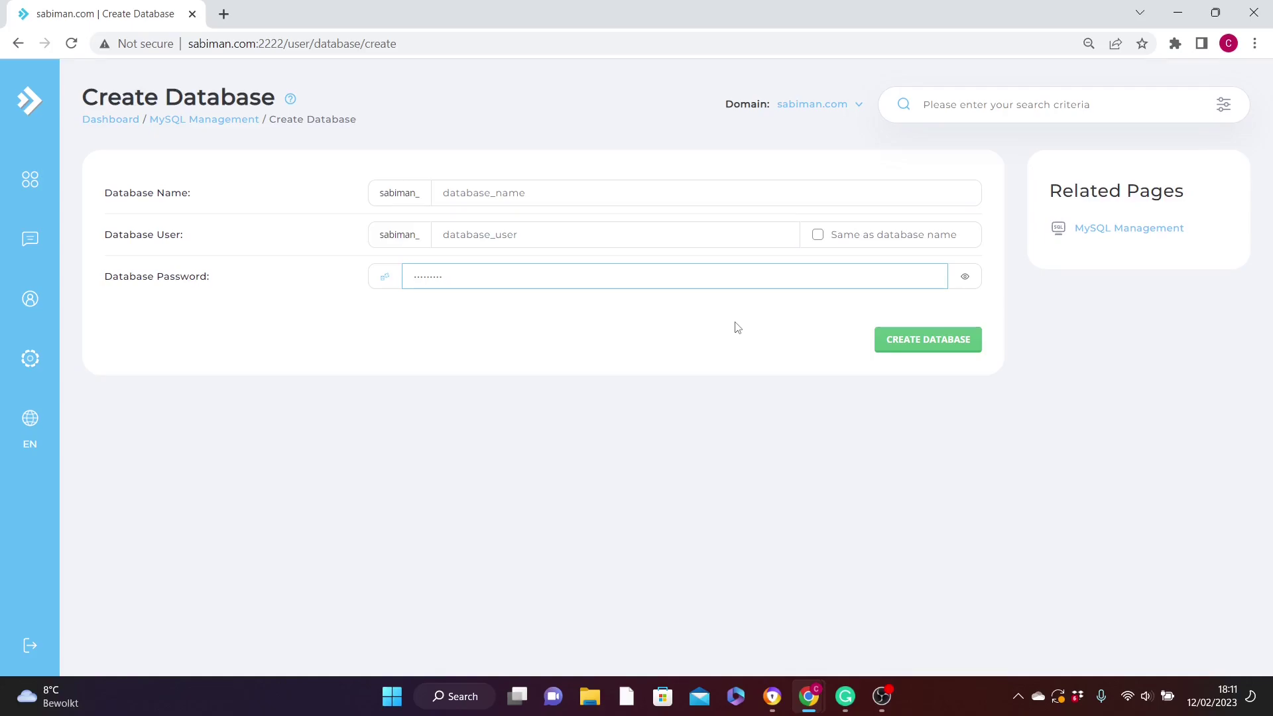
pyautogui.click(931, 340)
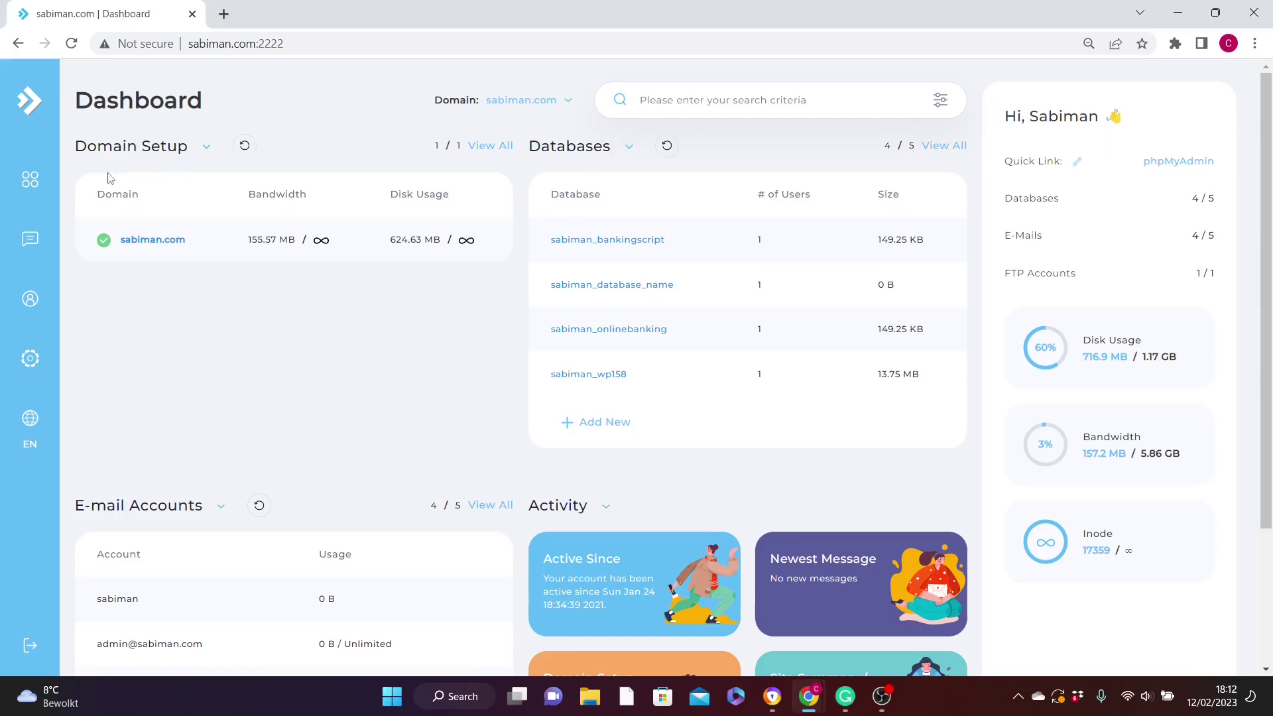
# Launch phpMyAdmin from the Extra Features section of the Control Panel navigation.
pyautogui.click(30, 179)
pyautogui.click(145, 222)
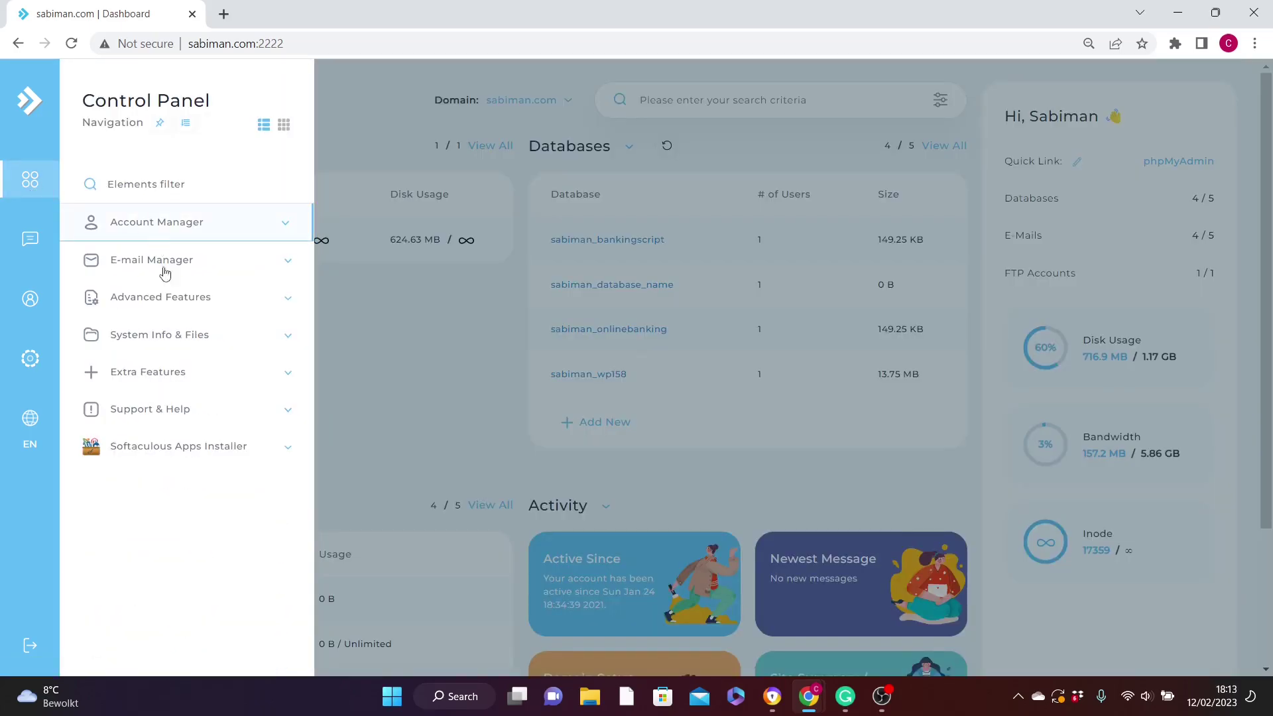
pyautogui.click(185, 377)
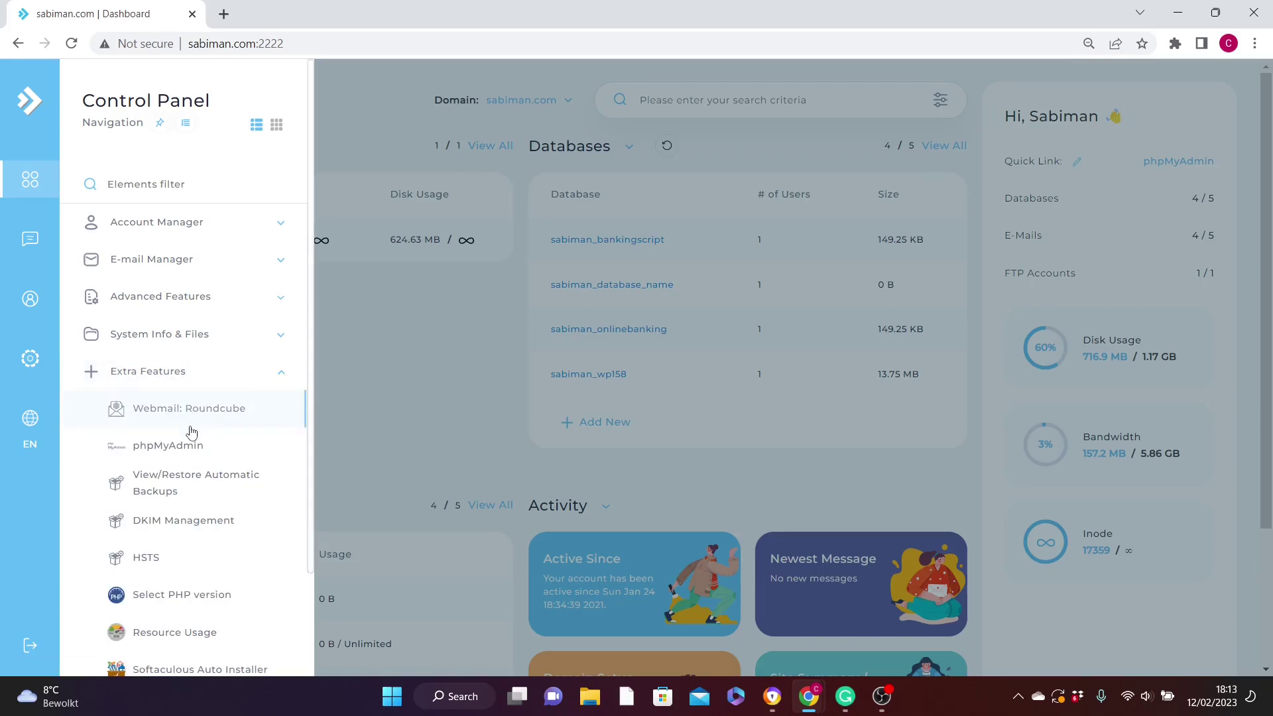
pyautogui.click(191, 447)
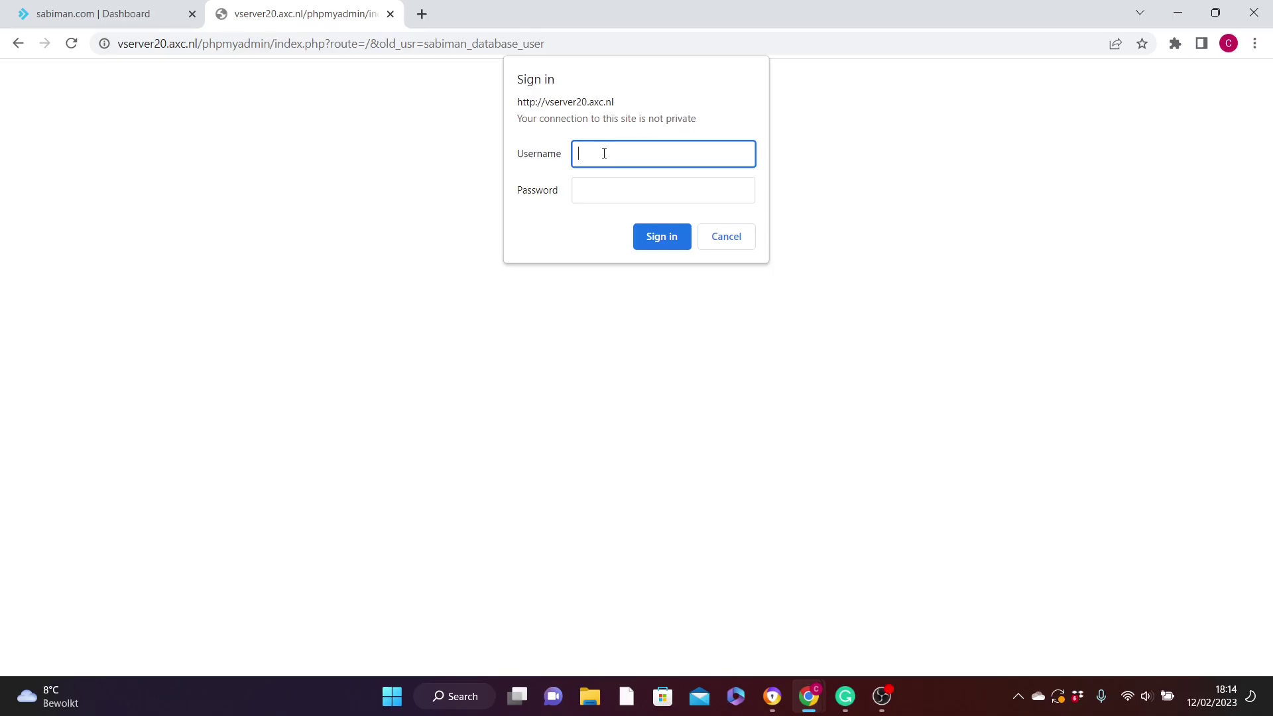
# Sign in with the database user's credentials, check that sabiman_database_name has no tables, and log out.
pyautogui.write('sabiman_database_user')
pyautogui.click(606, 188)
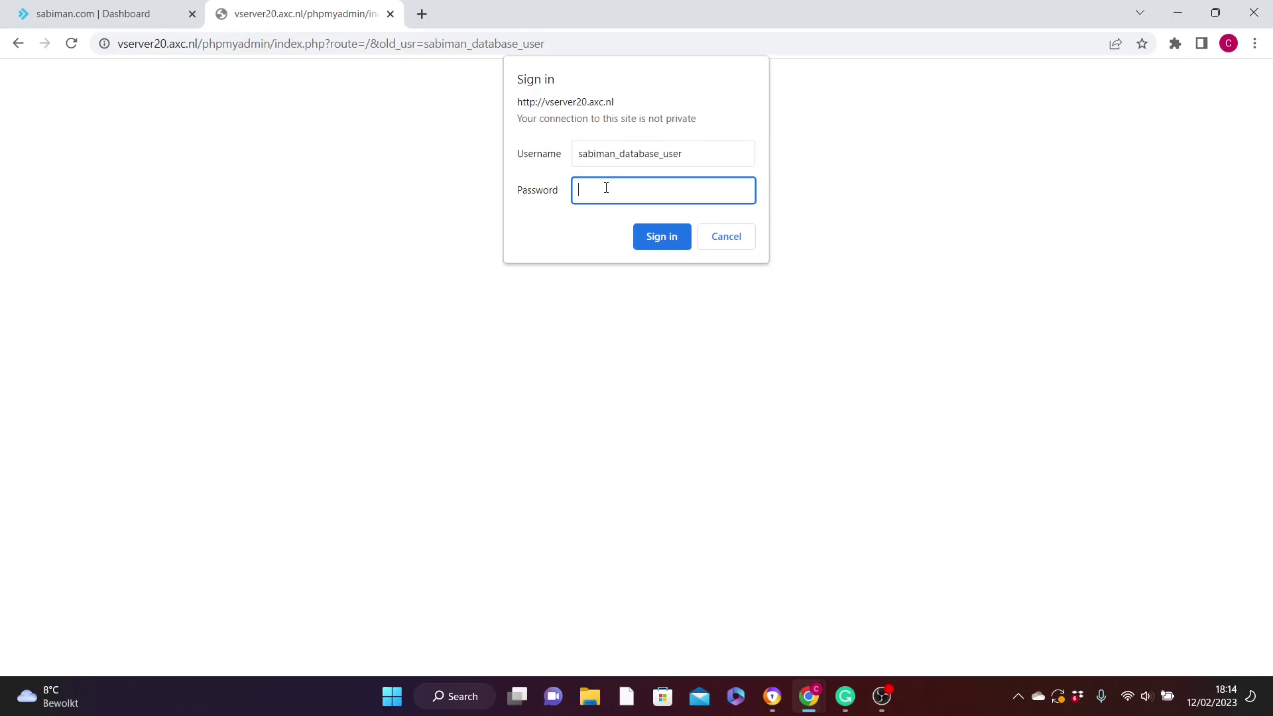
pyautogui.write('•••••••••')
pyautogui.click(670, 238)
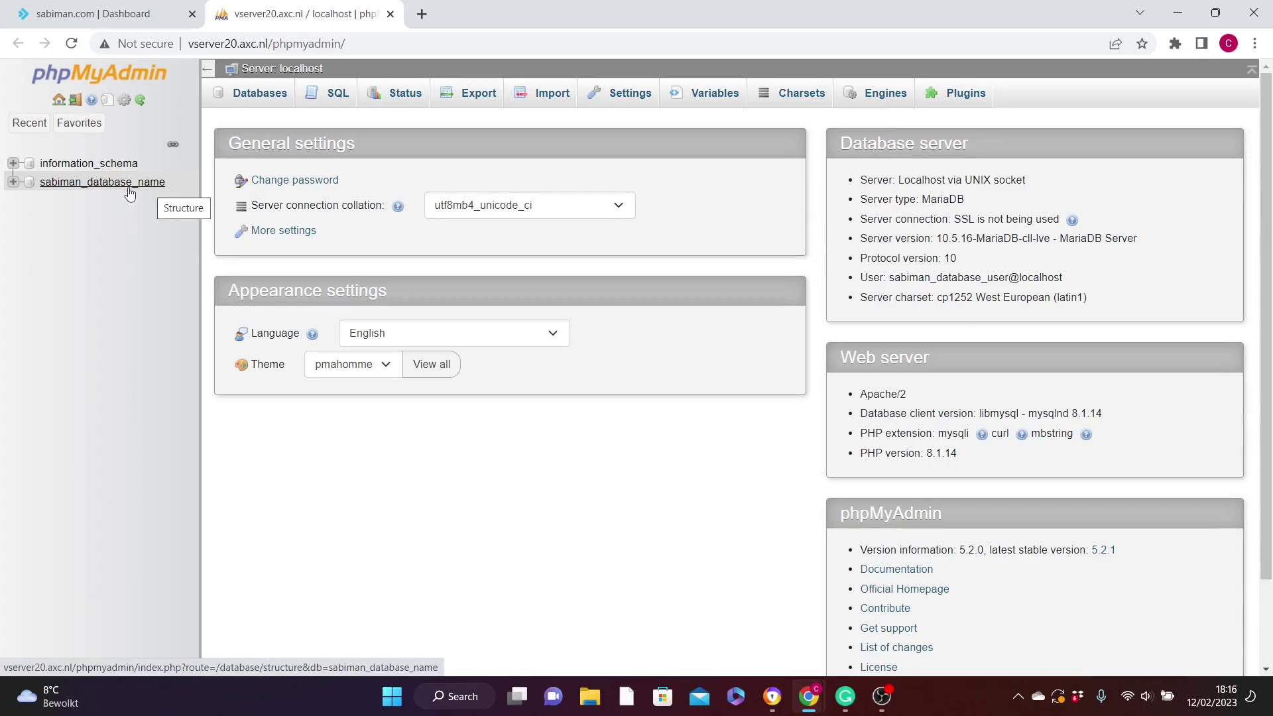
pyautogui.click(99, 187)
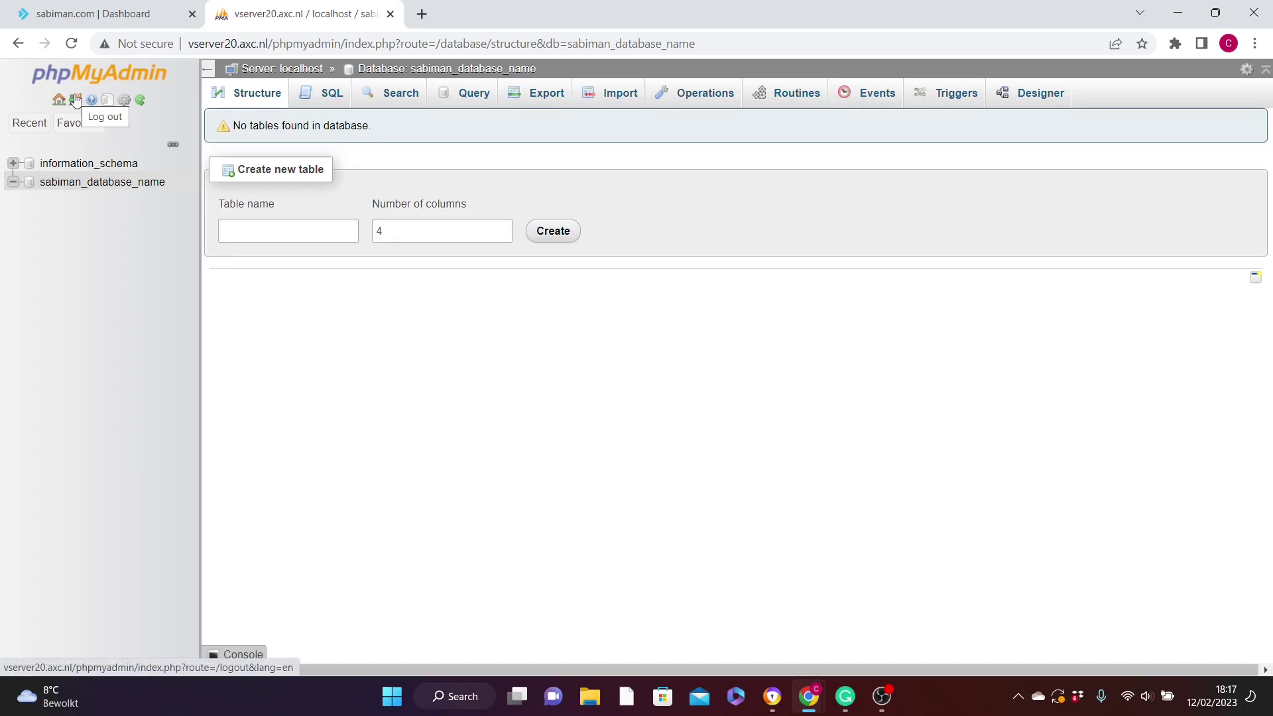
pyautogui.click(76, 100)
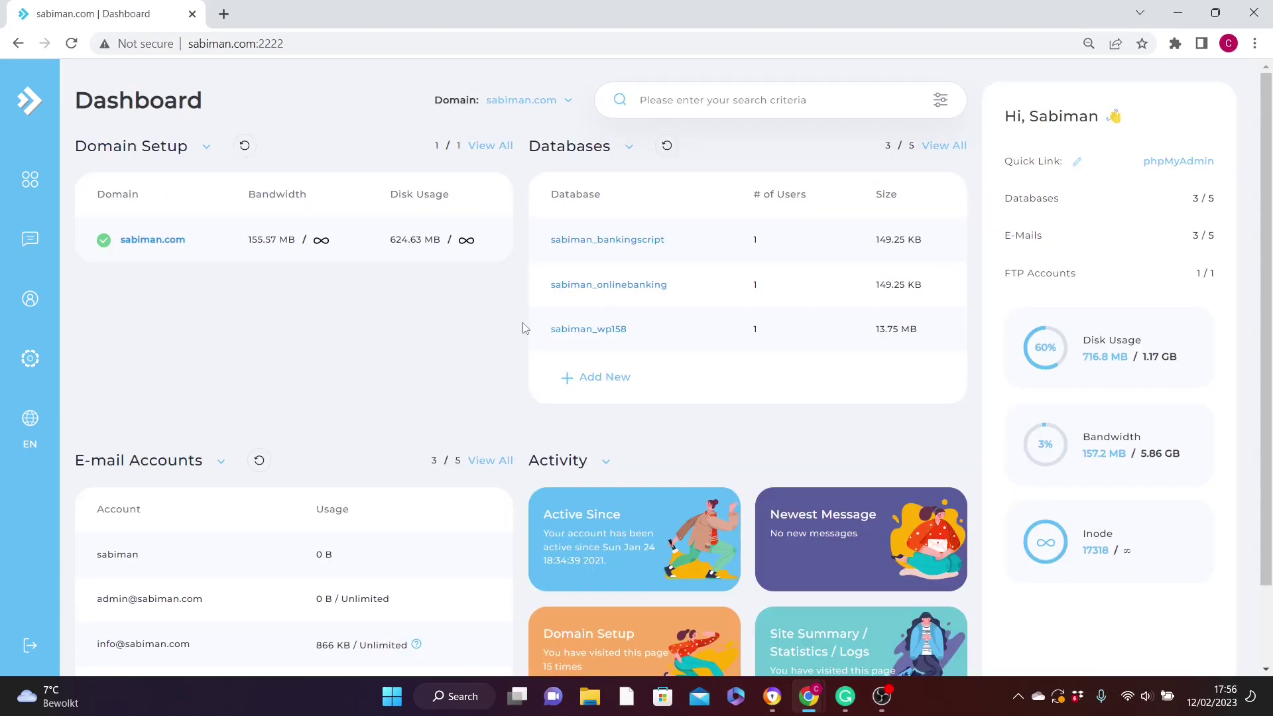
# Go to the E-mail Accounts list under E-mail Management and start a new account.
pyautogui.click(41, 192)
pyautogui.click(166, 259)
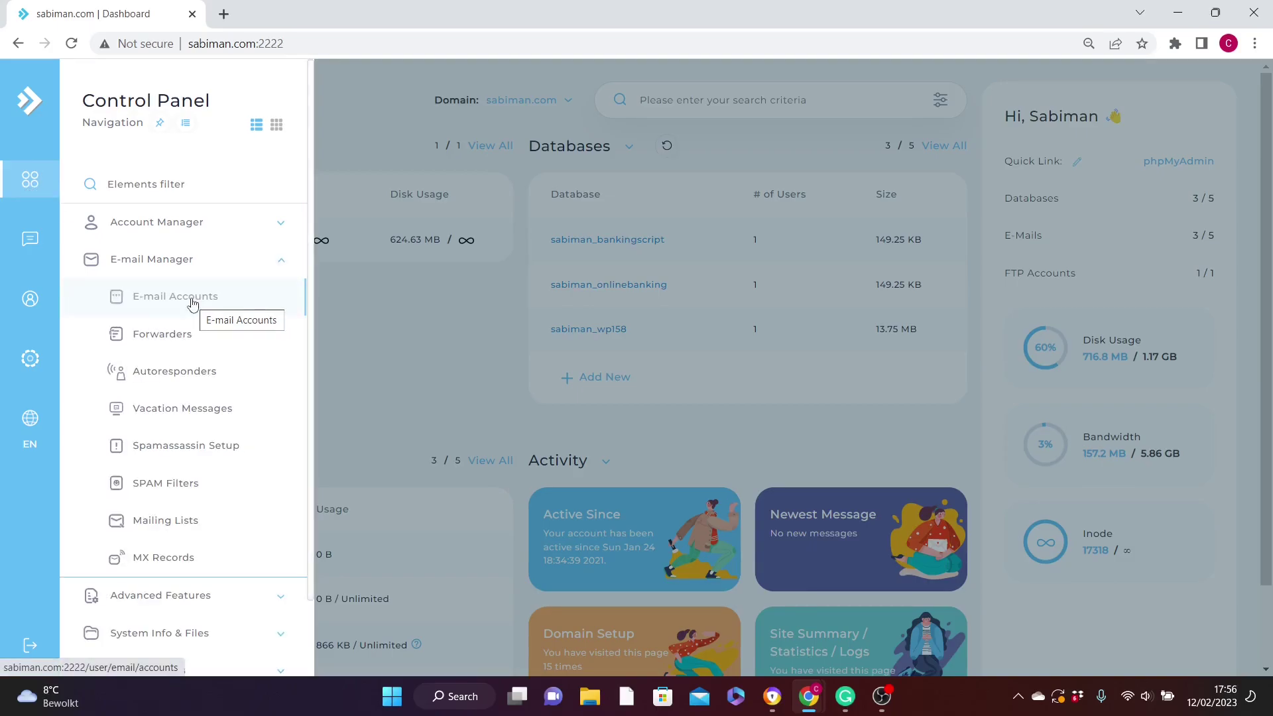
pyautogui.click(192, 303)
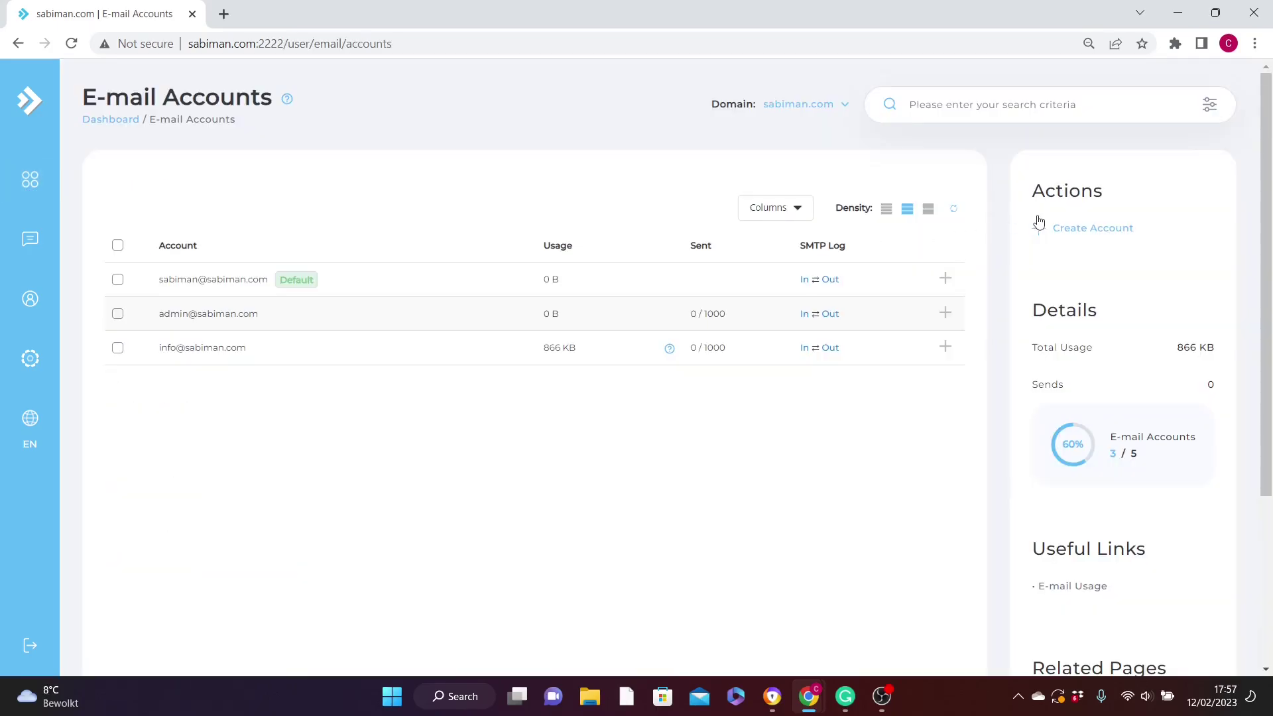
pyautogui.click(1076, 232)
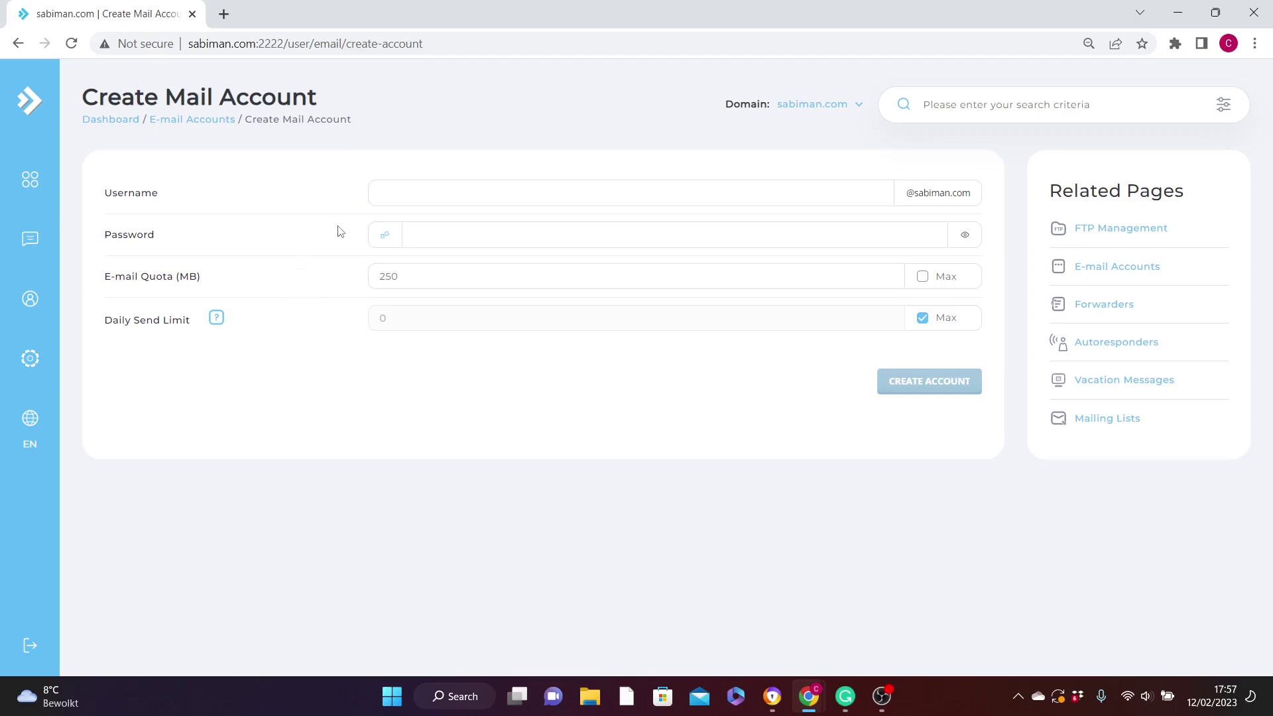
pyautogui.click(405, 196)
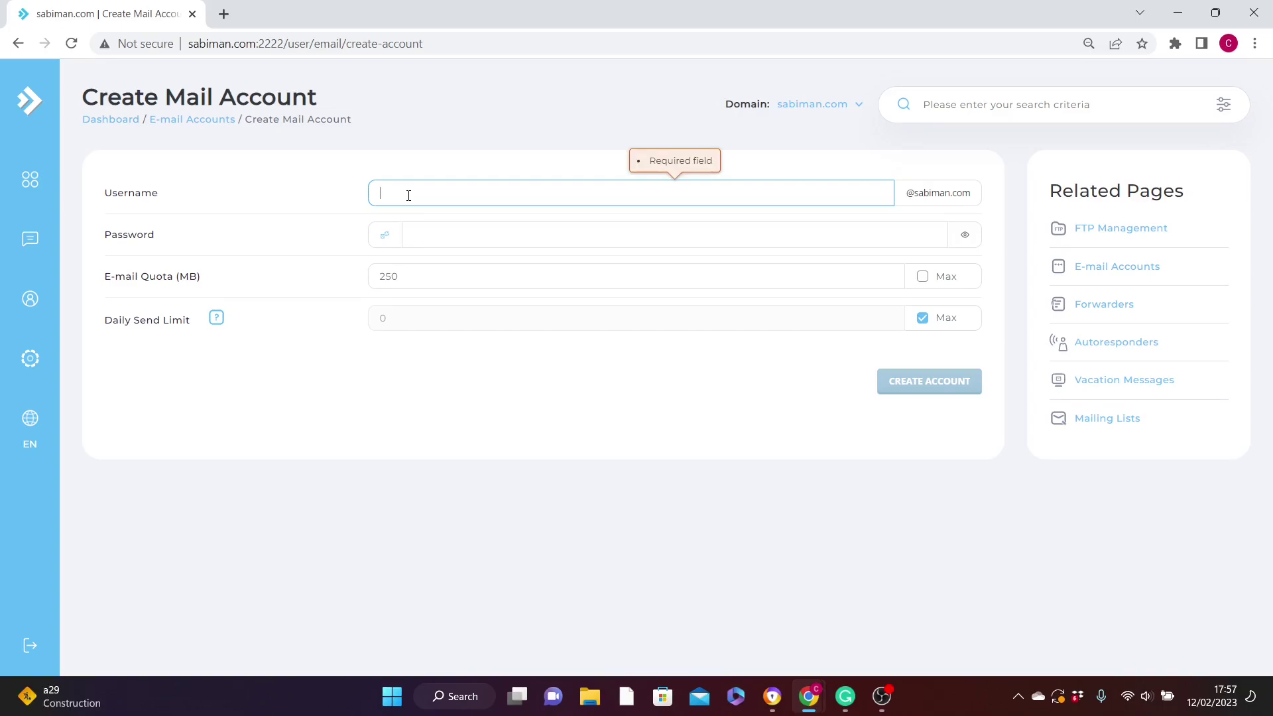
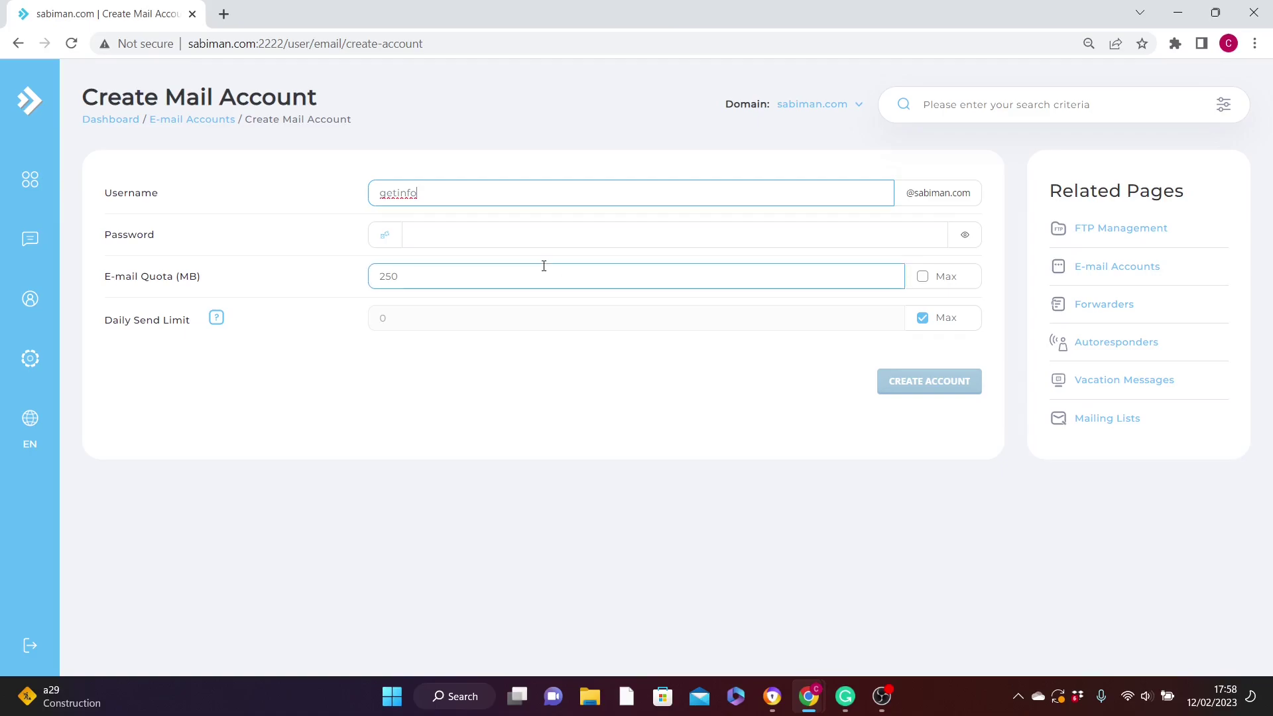
pyautogui.click(427, 238)
pyautogui.hotkey('ctrl', 'v')
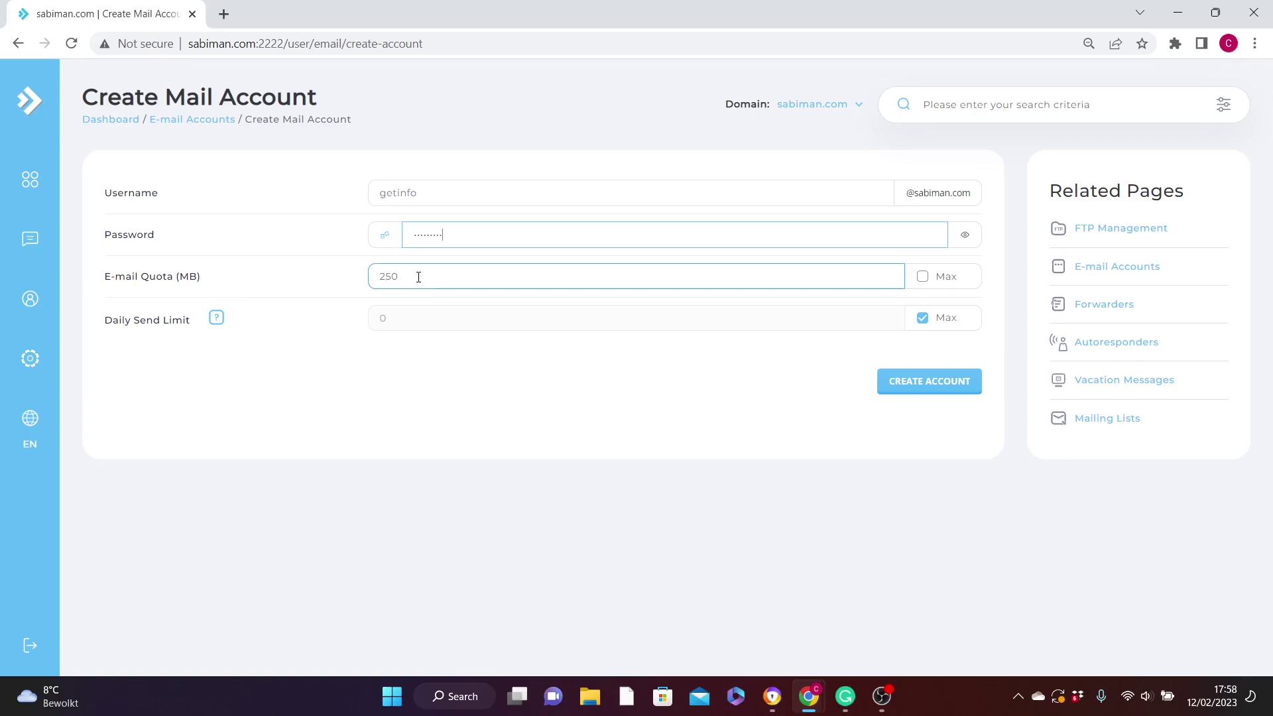
pyautogui.press('Tab')
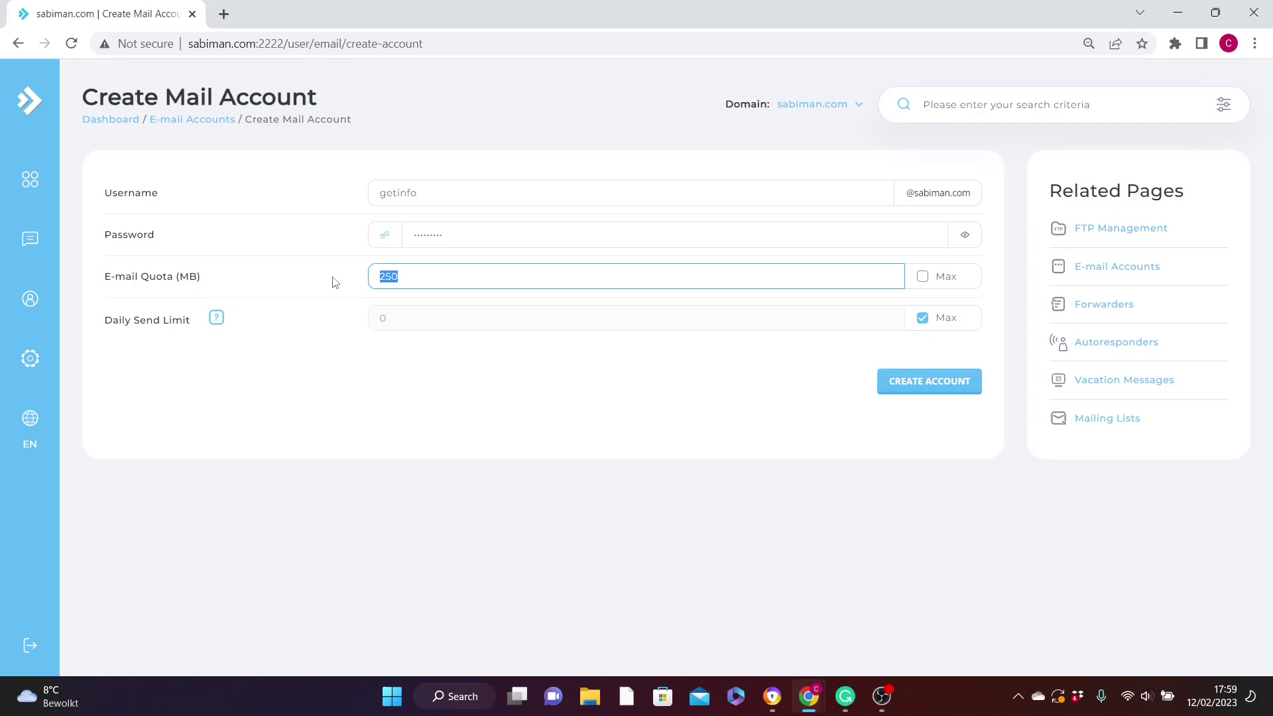
pyautogui.write('0')
pyautogui.click(398, 320)
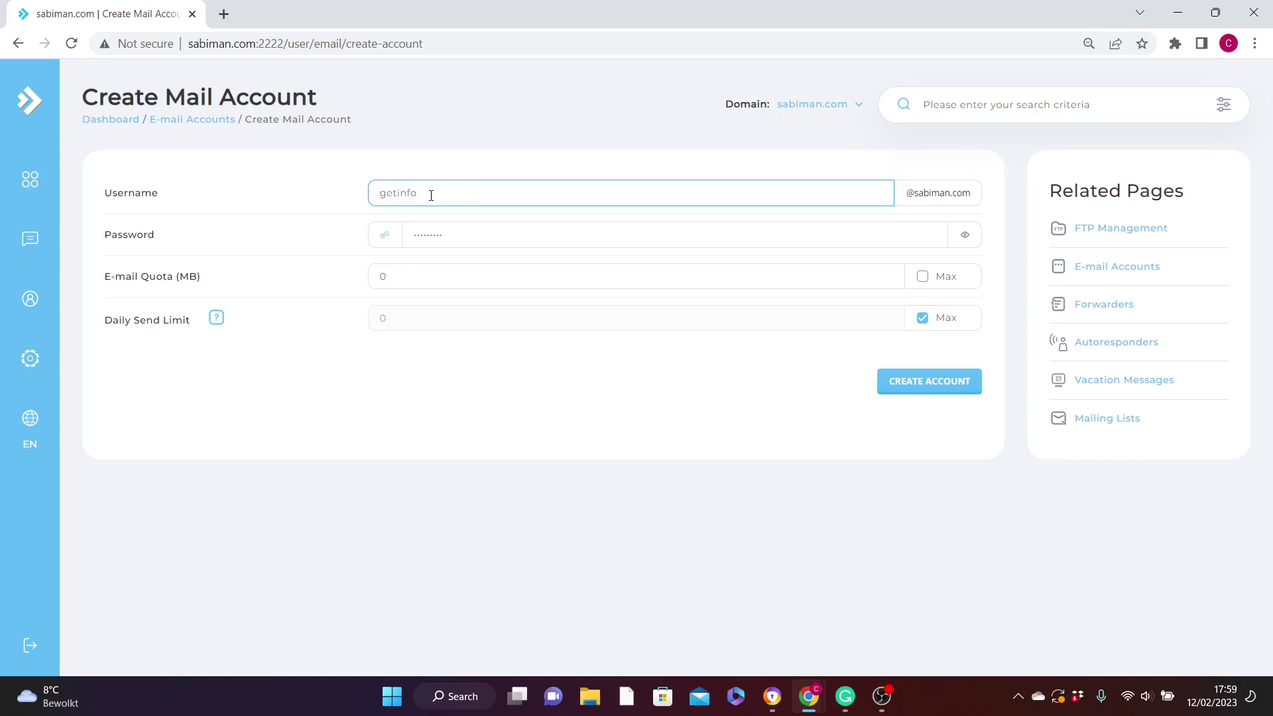
pyautogui.click(912, 386)
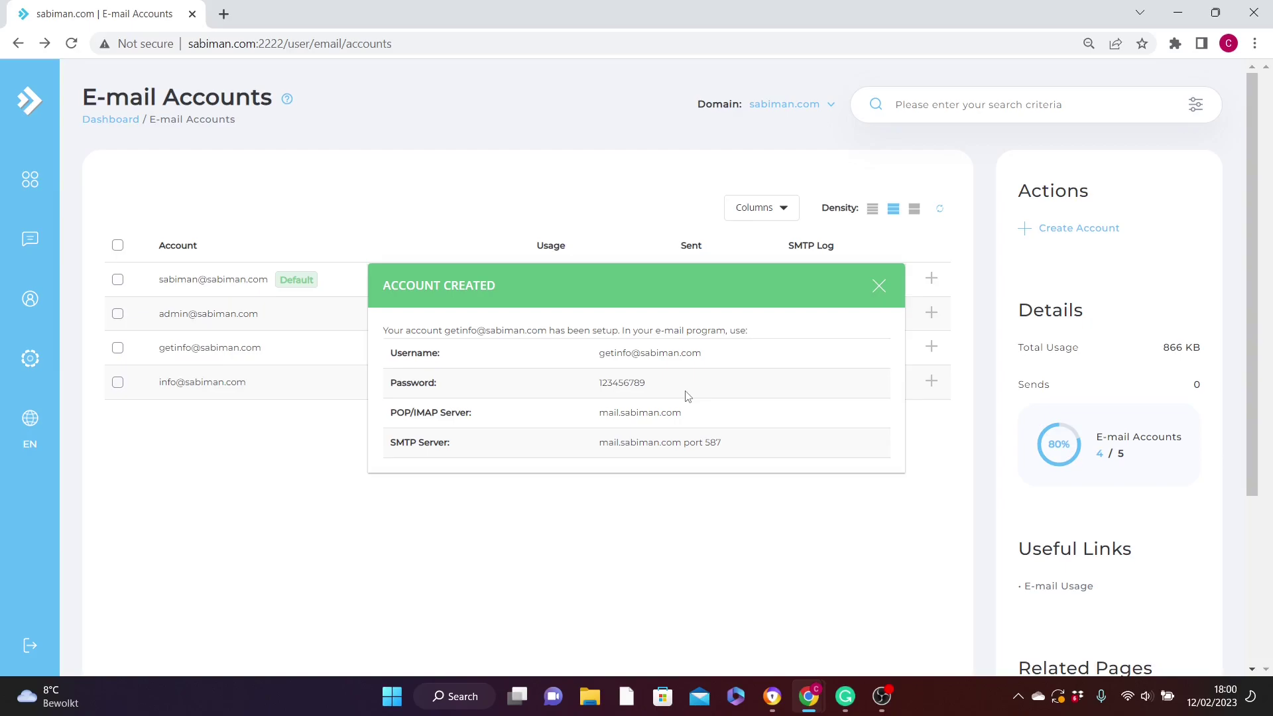
# Close the Account Created confirmation and open a blank browser tab.
pyautogui.press('Escape')
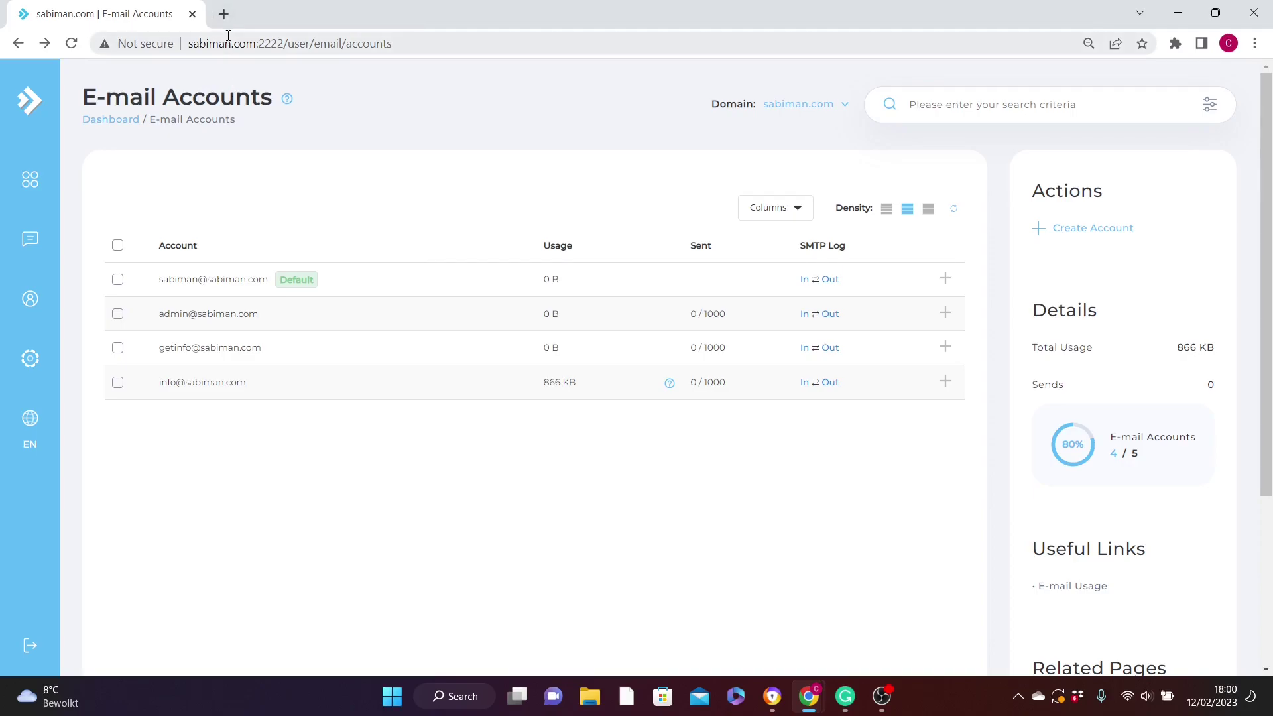
pyautogui.click(224, 14)
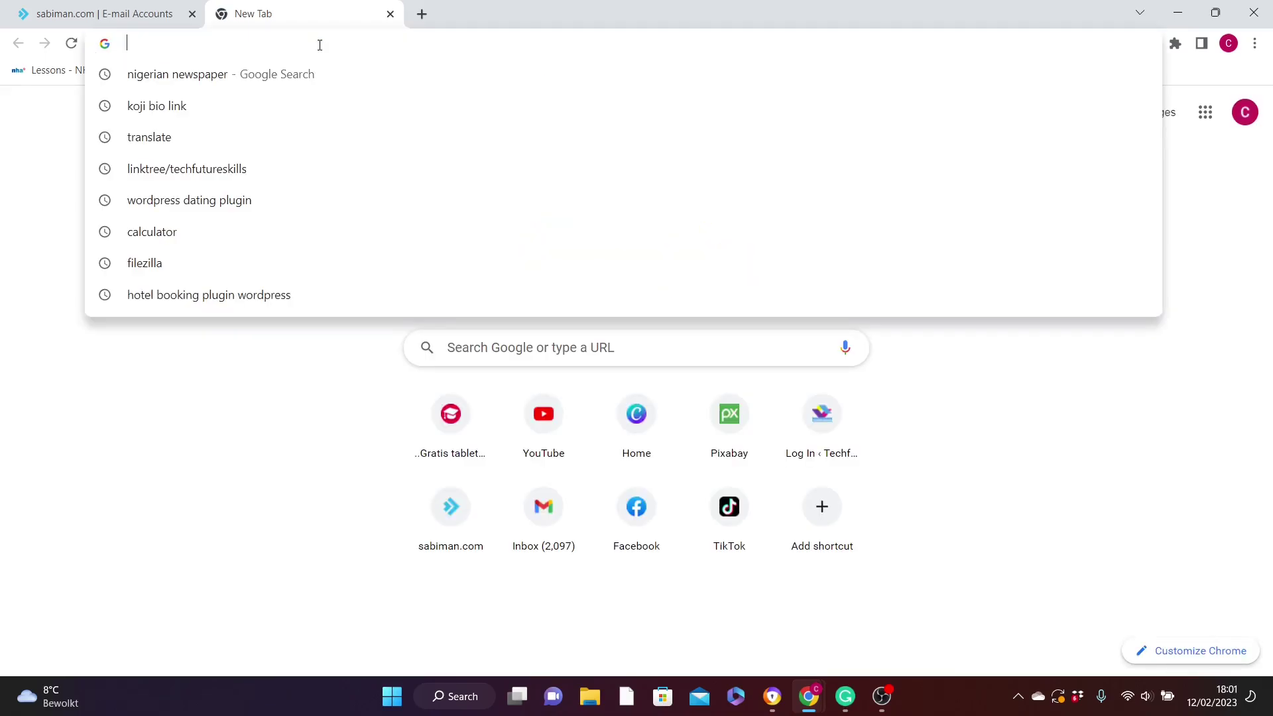
# Go to sabiman.com/webmail in the new tab.
pyautogui.write('sabima')
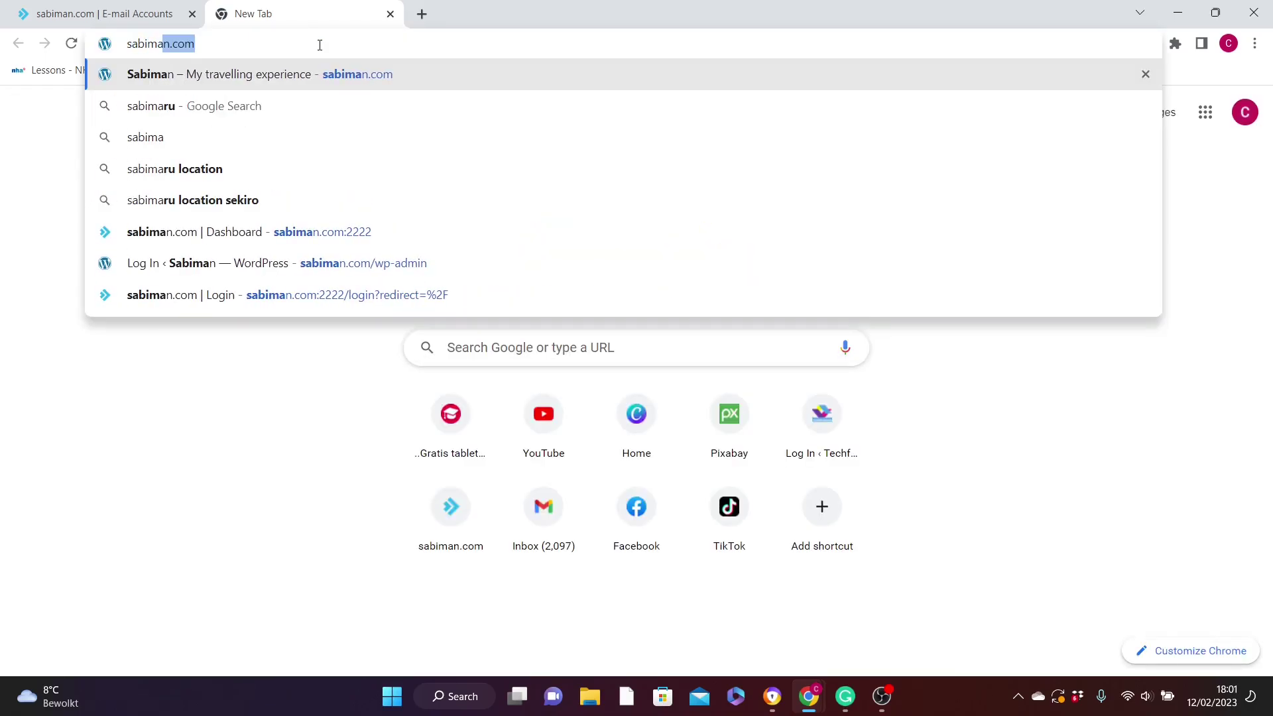
pyautogui.write('n.com/')
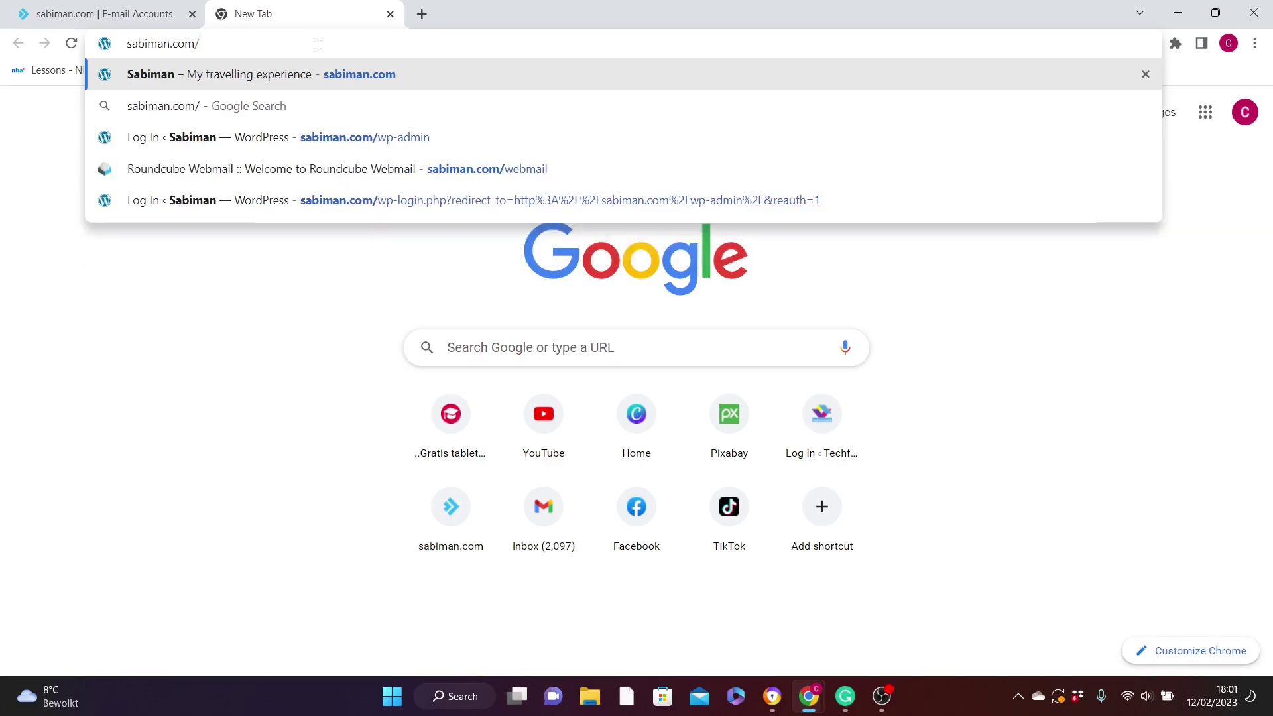
pyautogui.write('we')
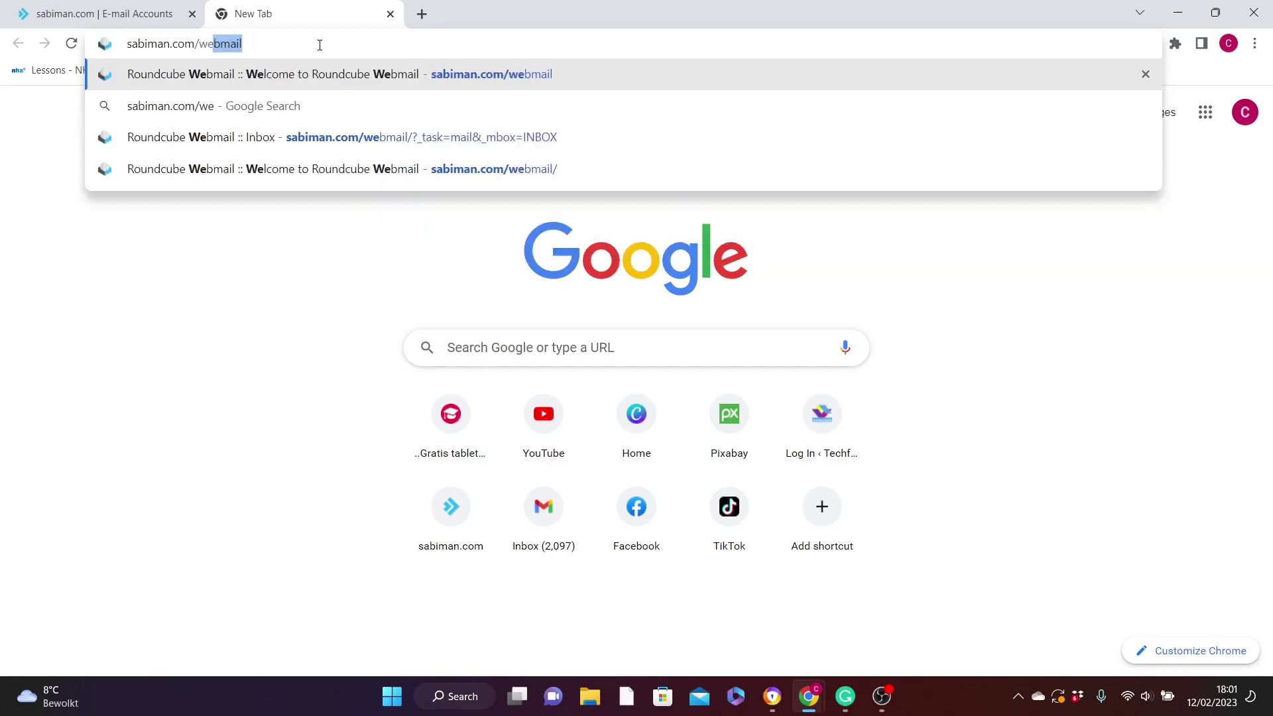
pyautogui.write('bmail')
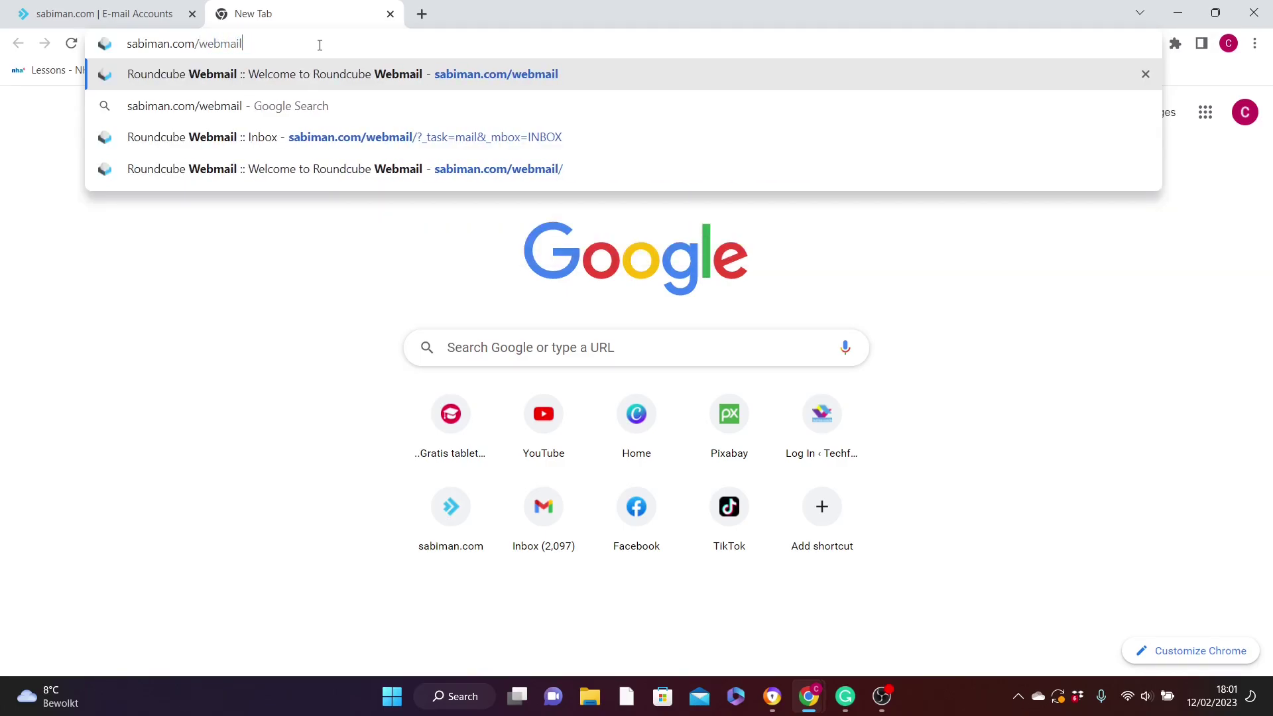
pyautogui.press('Return')
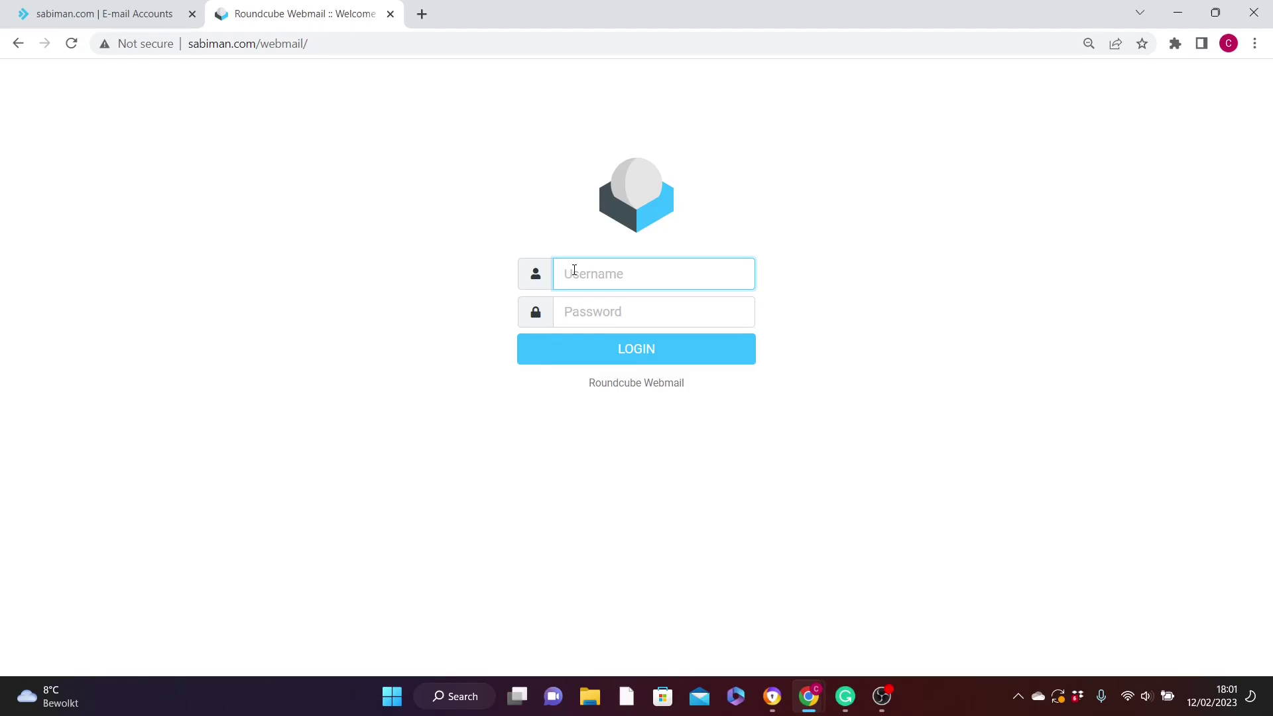
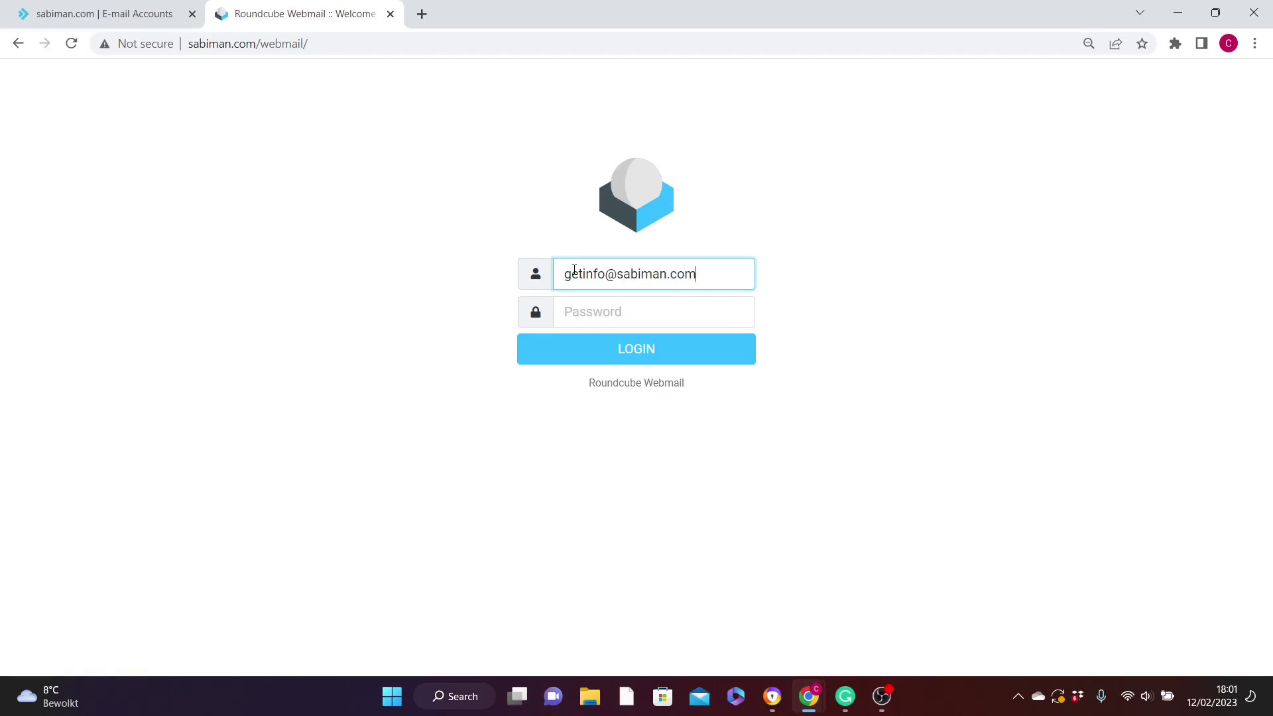
# Log in to Roundcube with the new mailbox's address and password, check the empty Inbox, and log out.
pyautogui.press('Tab')
pyautogui.hotkey('ctrl', 'v')
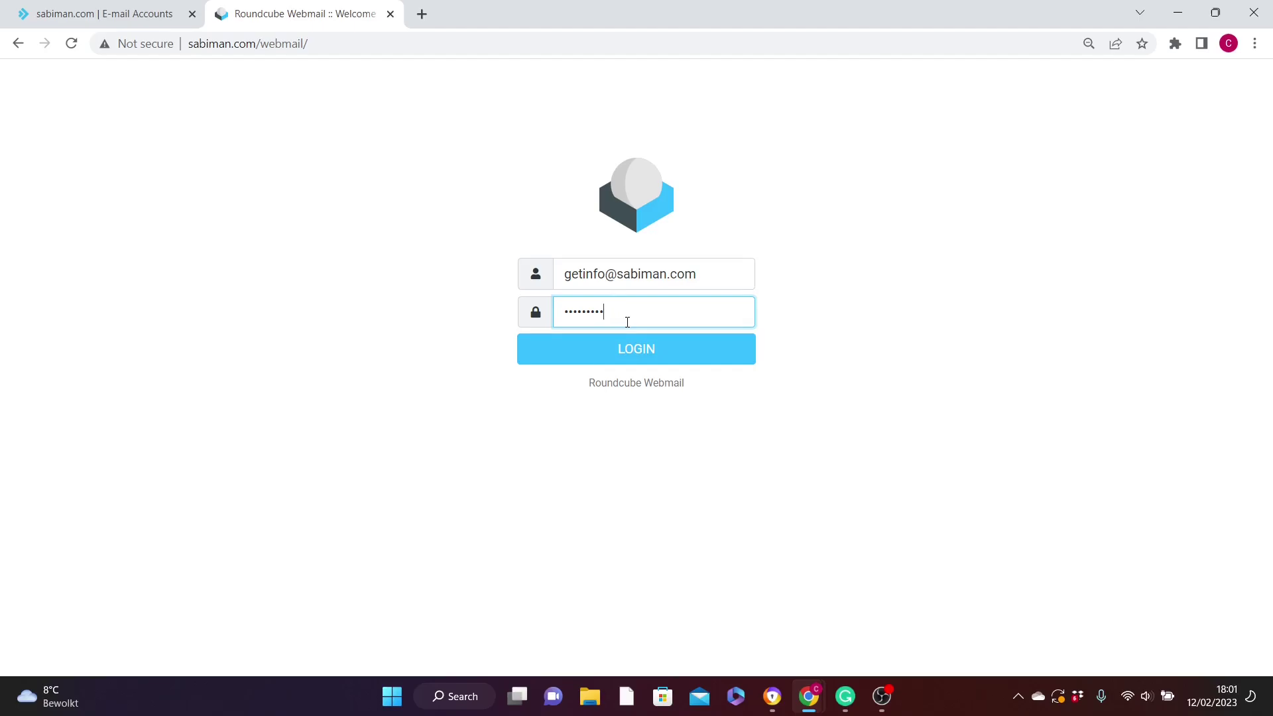
pyautogui.click(656, 361)
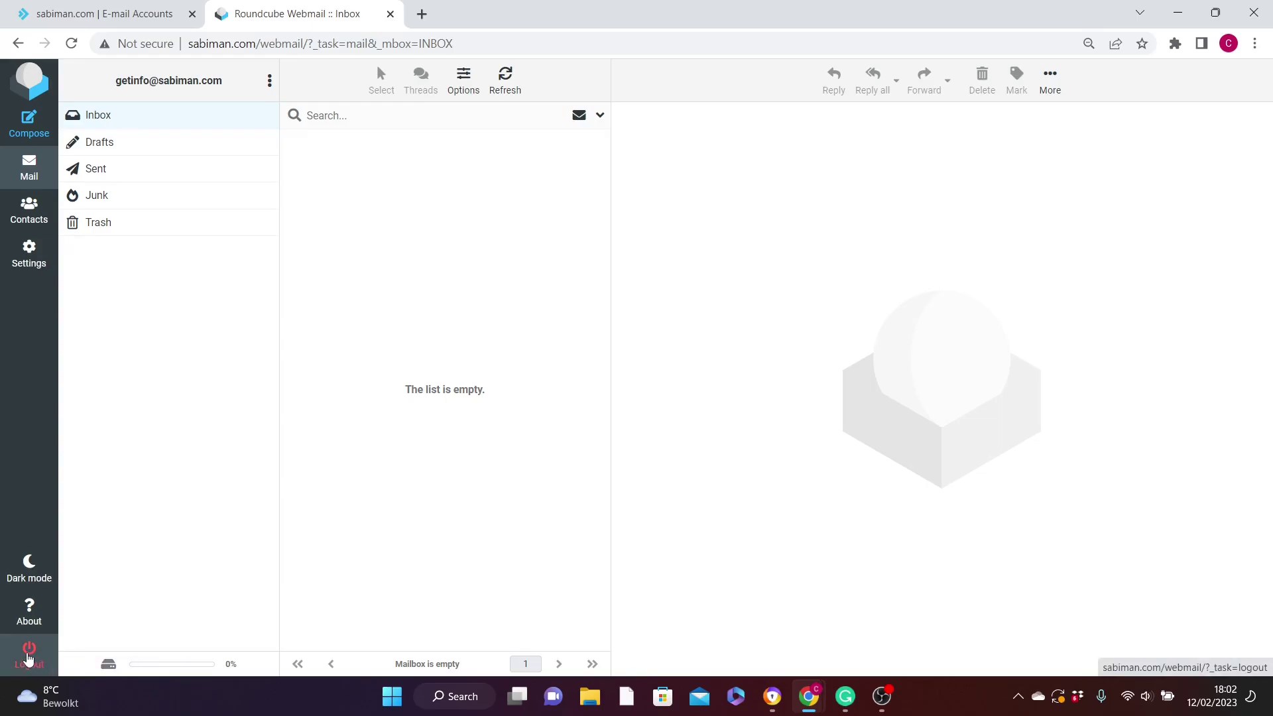
pyautogui.click(28, 658)
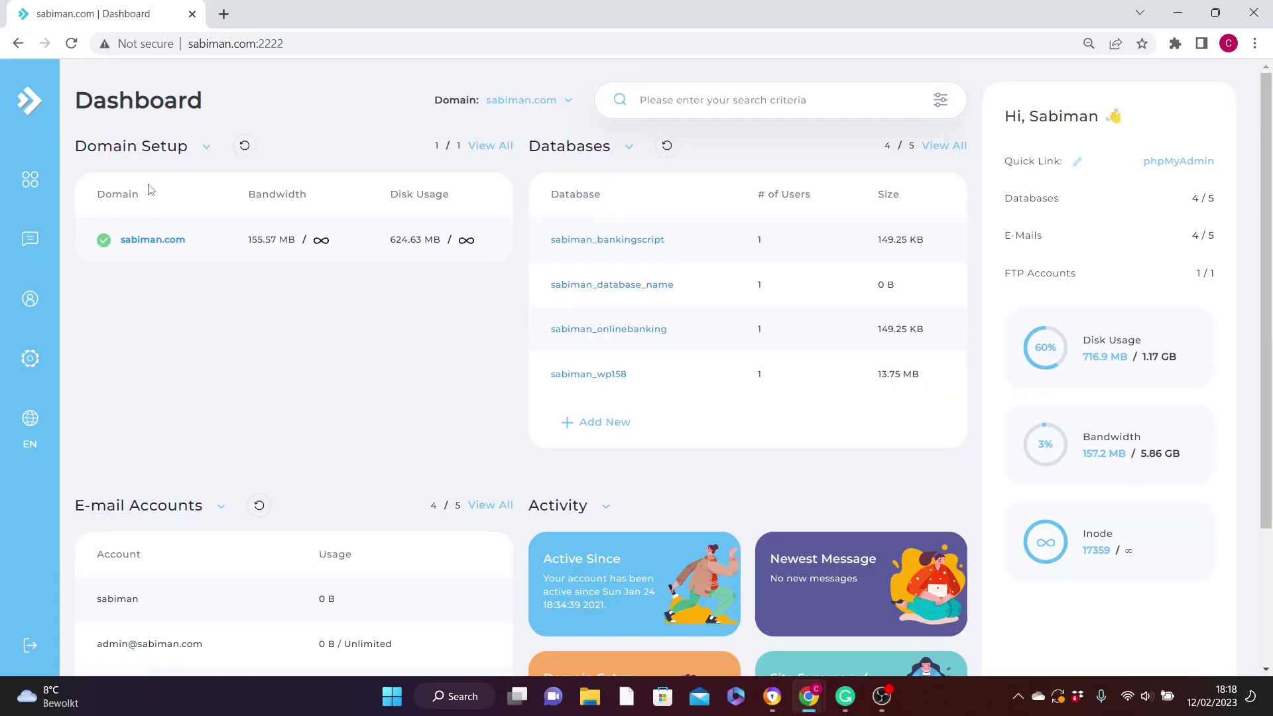
pyautogui.click(33, 182)
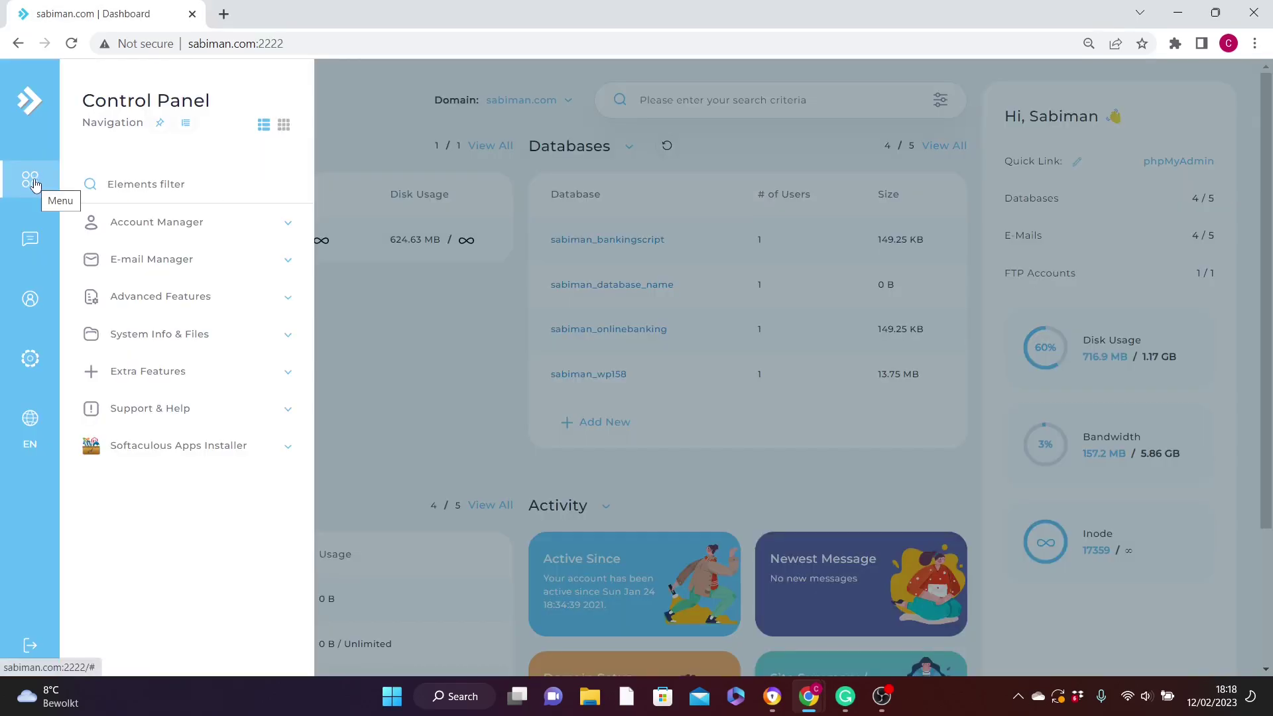
# Launch Webmail: Roundcube from Extra Features, with the mailbox login pre-filled.
pyautogui.click(290, 373)
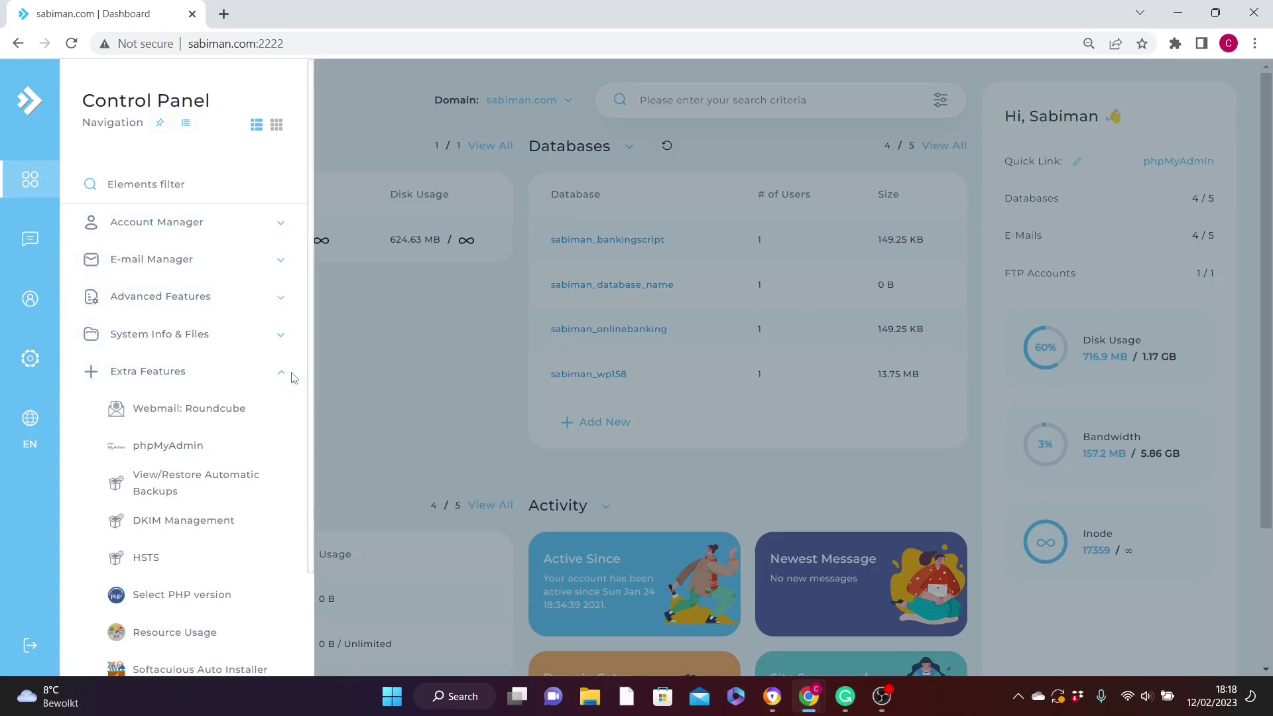
pyautogui.click(192, 411)
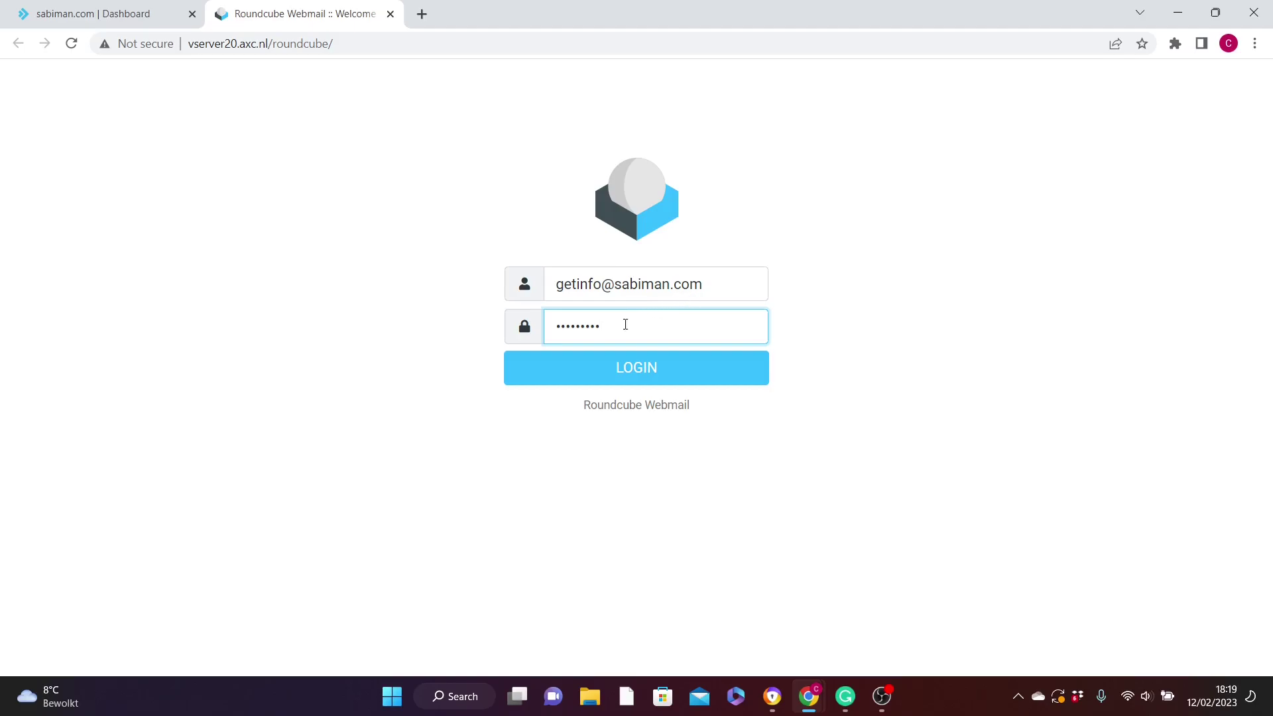
# Log in with the pre-filled details, view the empty Inbox, log out and close the webmail tab.
pyautogui.click(648, 372)
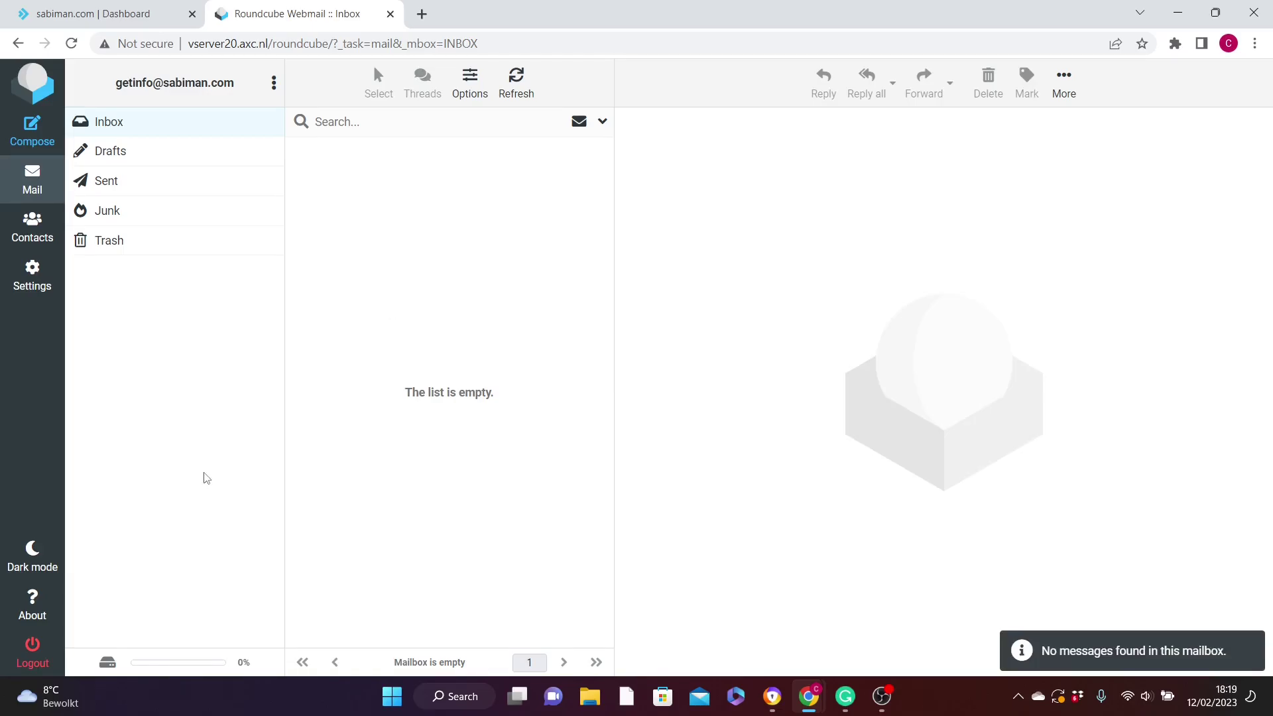
pyautogui.click(35, 650)
pyautogui.hotkey('ctrl', 'w')
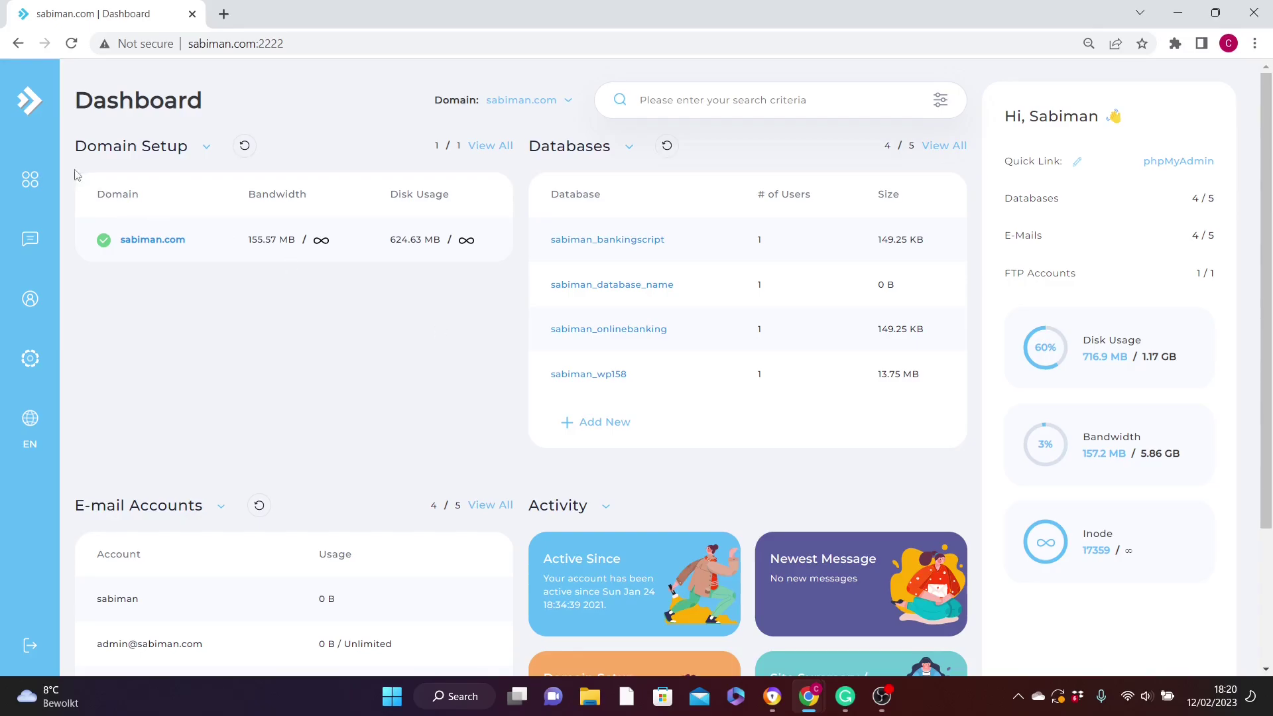
# Open WordPress from the Softaculous Apps Installer section of the Control Panel navigation.
pyautogui.click(31, 179)
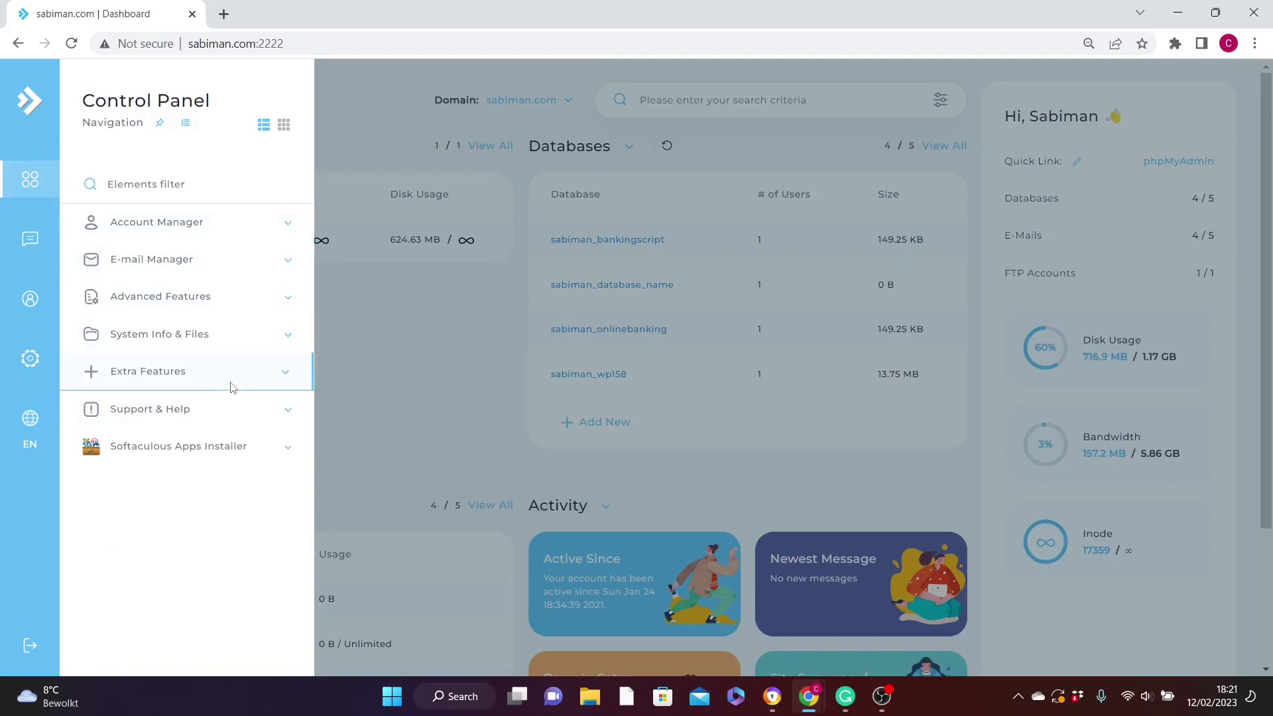
pyautogui.click(214, 449)
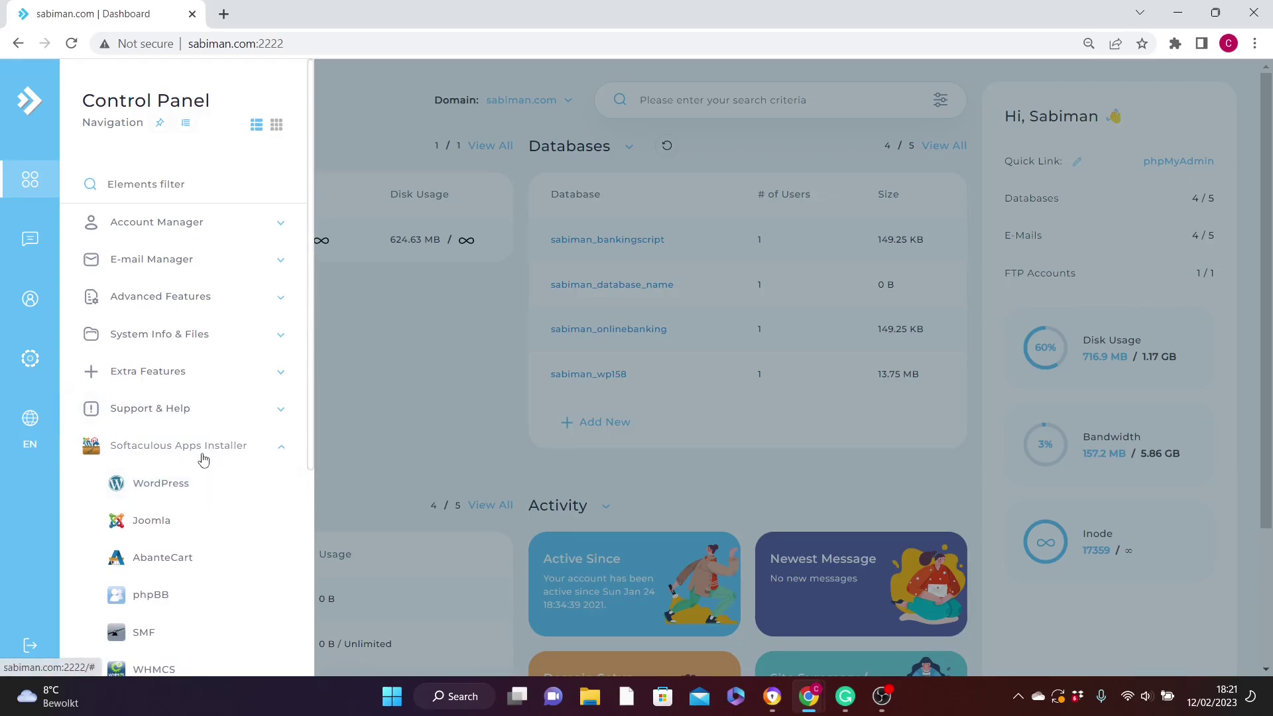
pyautogui.click(180, 483)
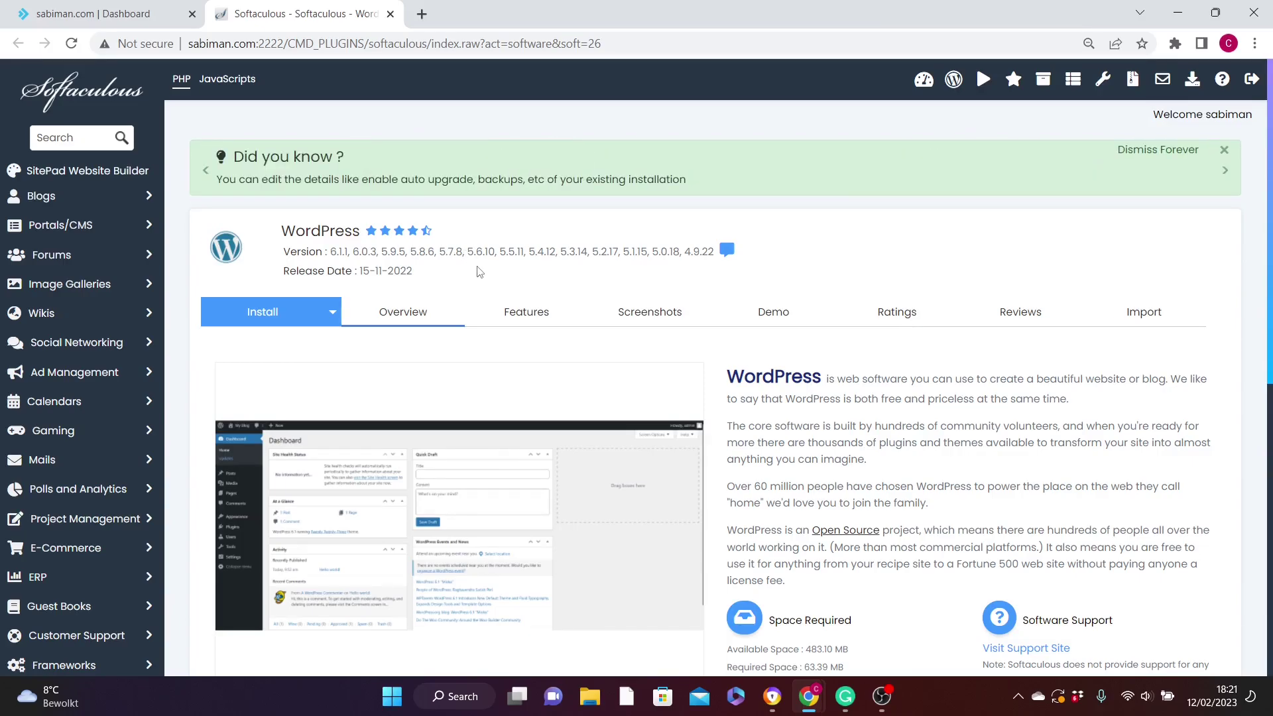
# Start a WordPress 6.1.1 install and review the site settings, admin password and theme options.
pyautogui.moveTo(1270, 192); pyautogui.dragTo(1270, 360)
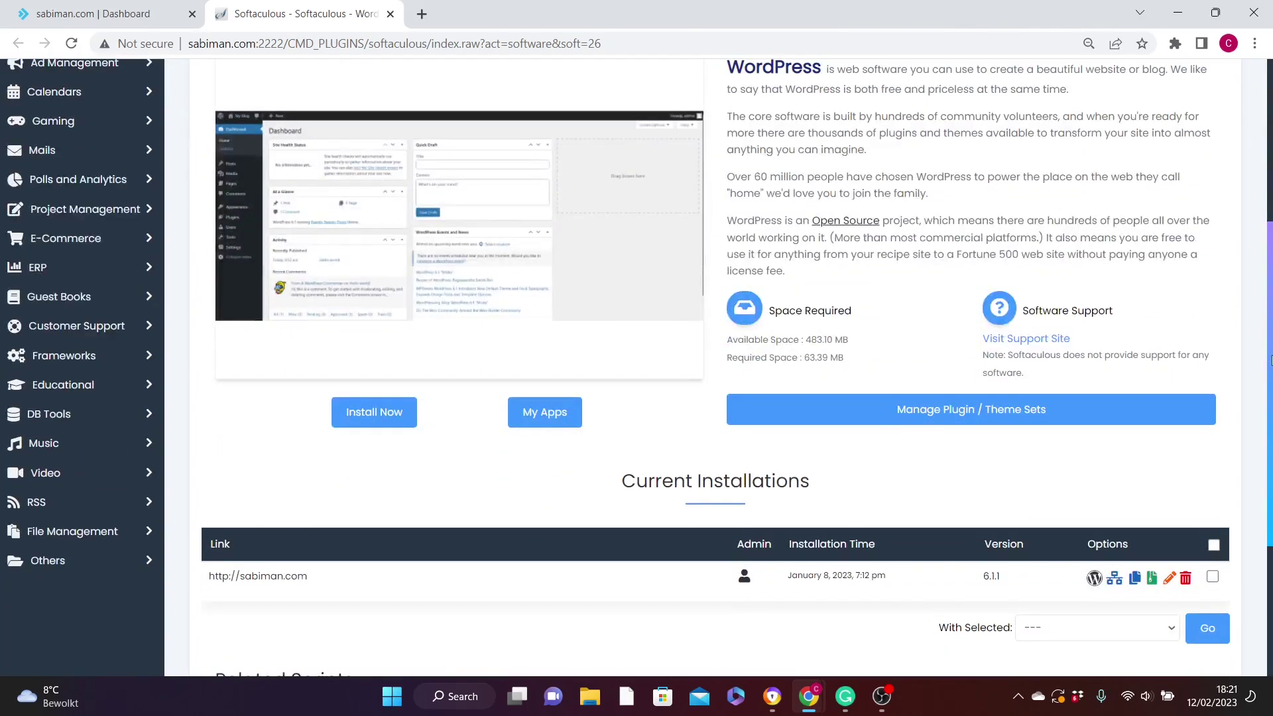
pyautogui.click(388, 415)
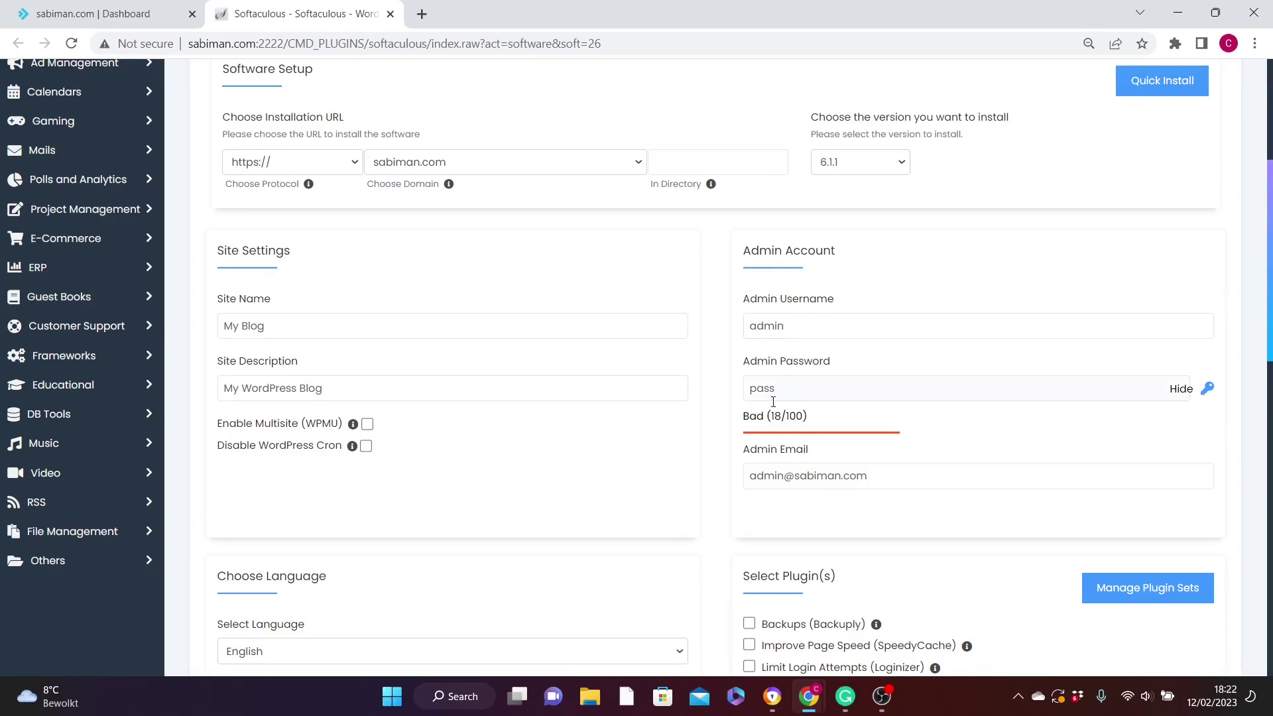
pyautogui.click(804, 388)
pyautogui.moveTo(1264, 302); pyautogui.dragTo(1266, 583)
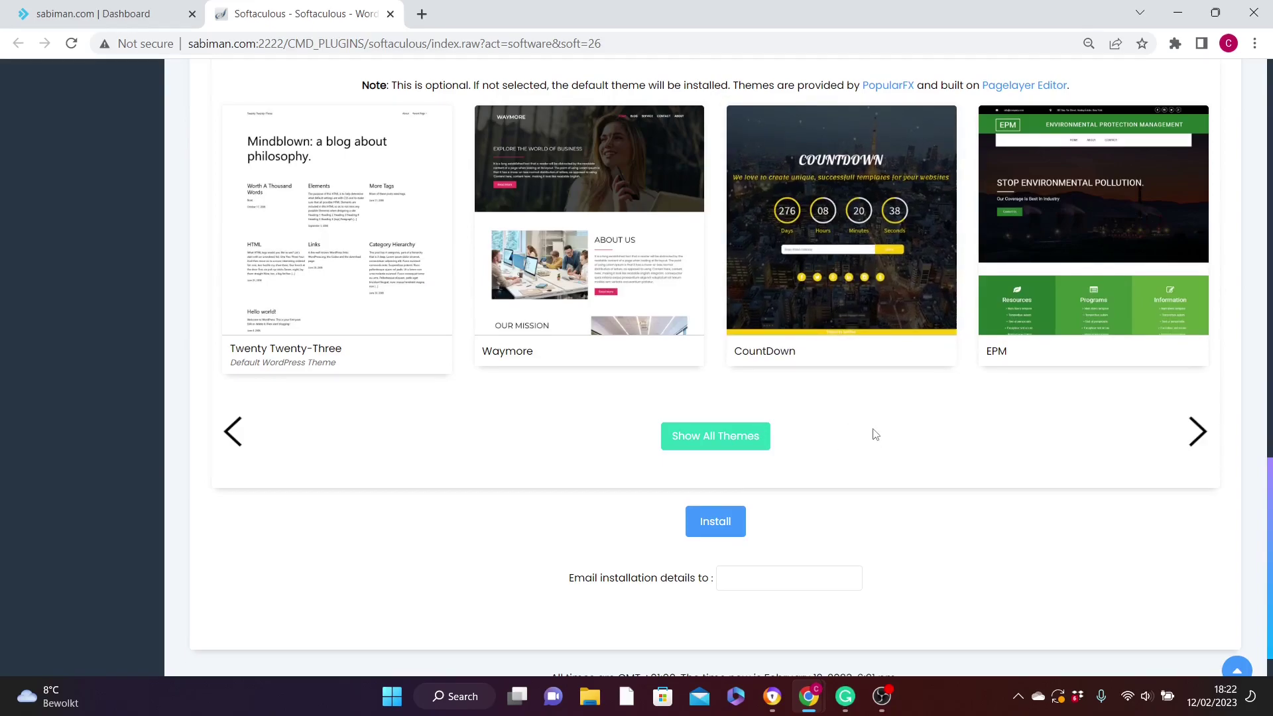